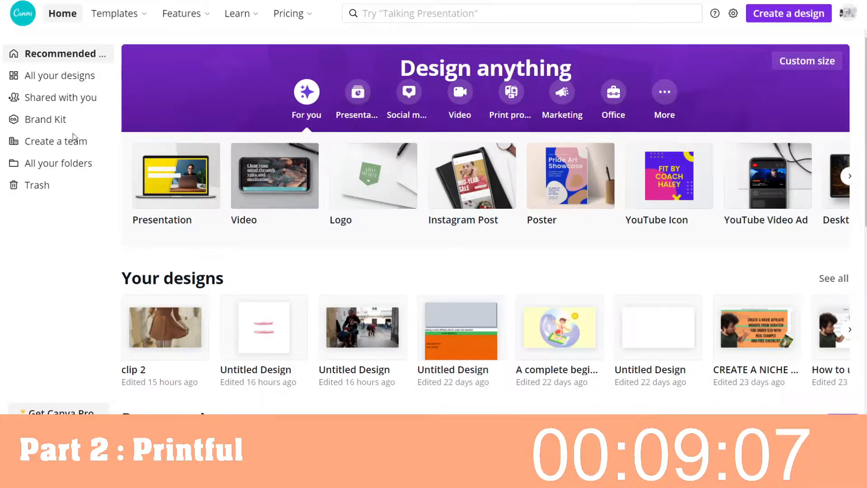
Look through the folders and the full list of existing designs in the account.
left_click(55, 168)
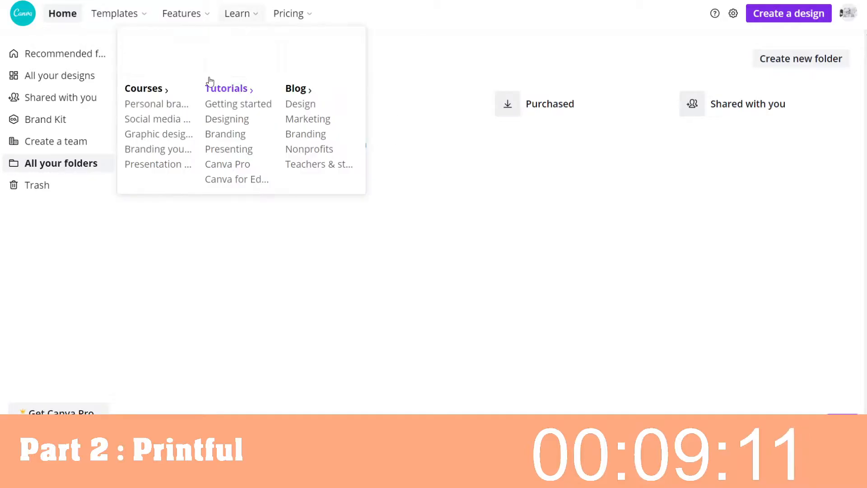
left_click(194, 109)
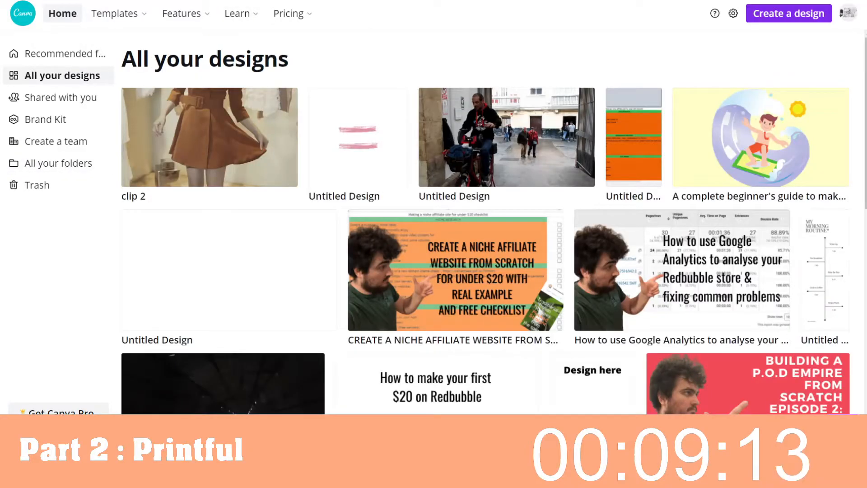
scroll(316, 170, "down", 12)
scroll(324, 188, "down", 10)
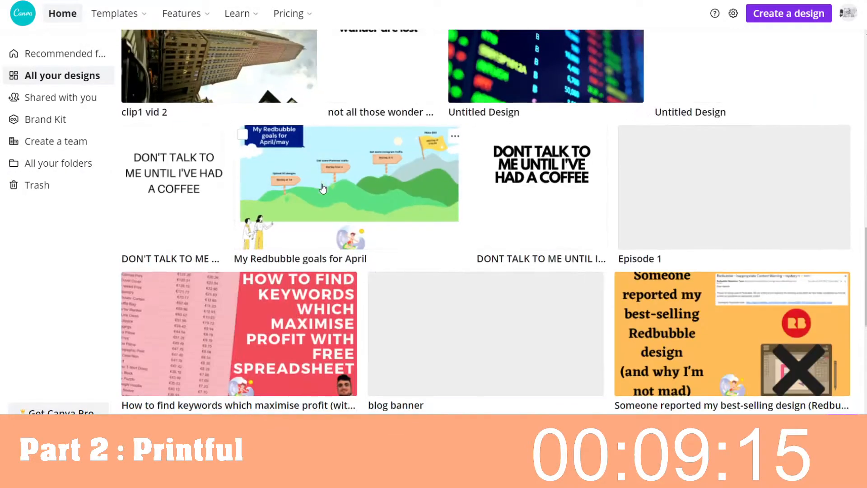
scroll(321, 188, "down", 15)
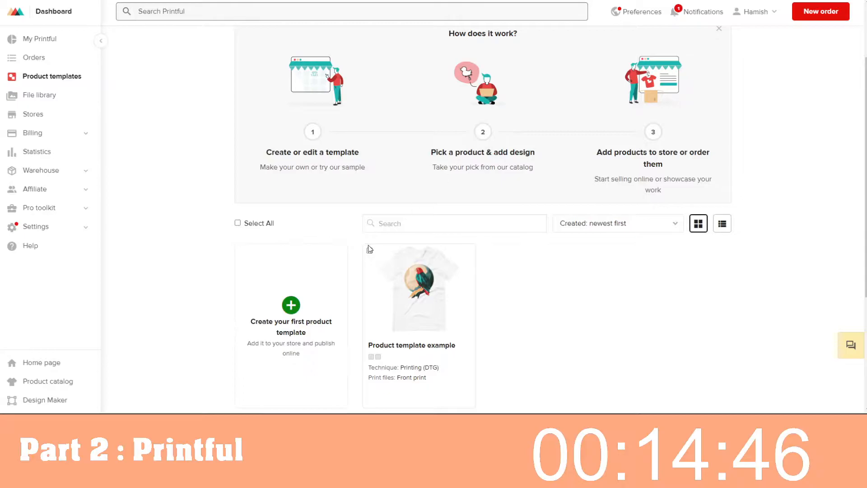
In Printful, start a new product template using the men's Unisex Basic Softstyle T-Shirt | Gildan 64000.
scroll(322, 251, "down", 1)
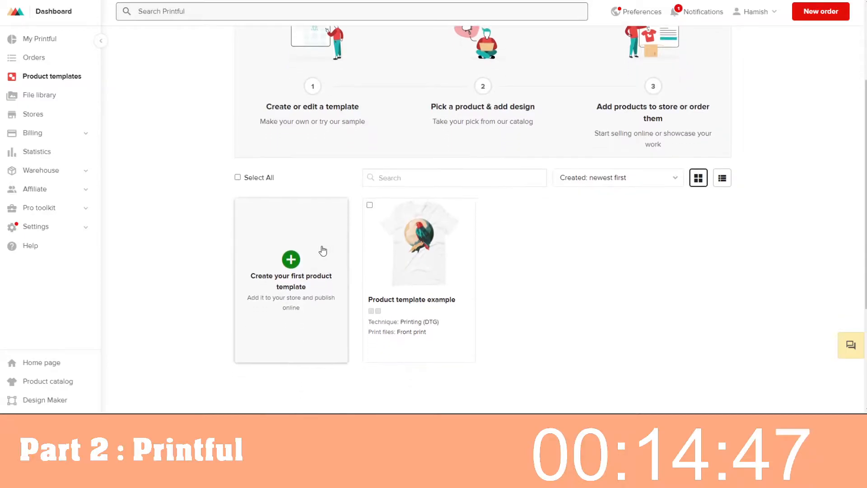
left_click(297, 252)
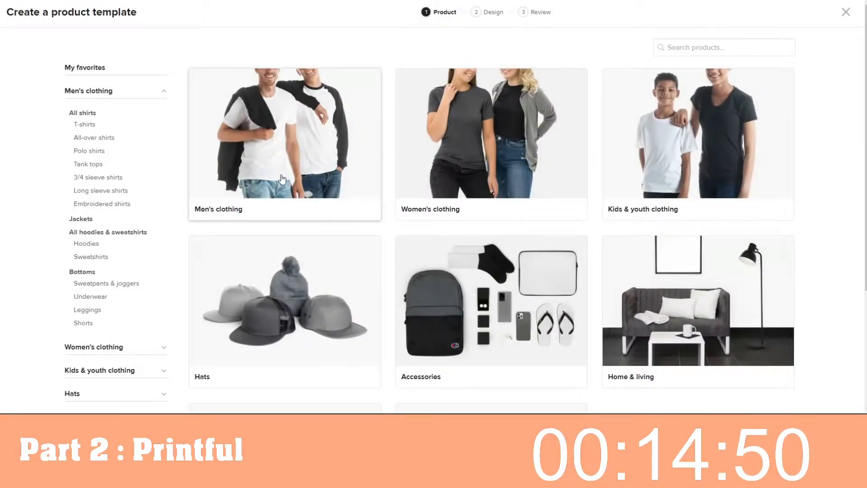
left_click(281, 180)
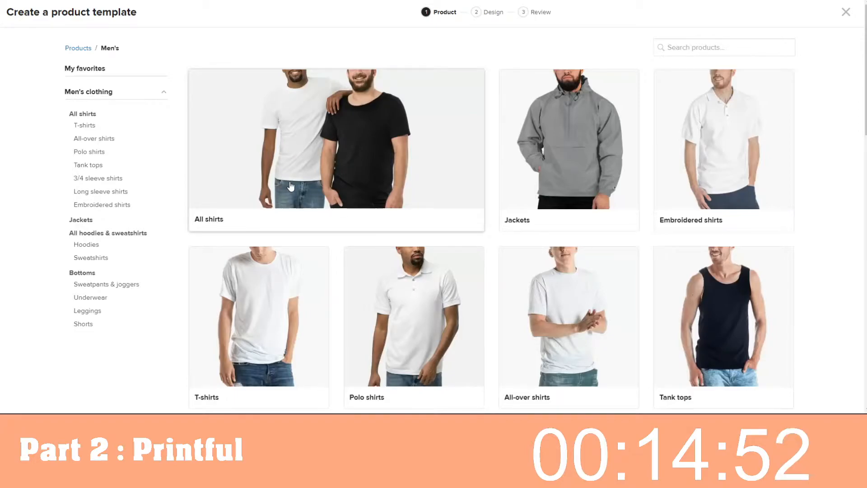
left_click(290, 186)
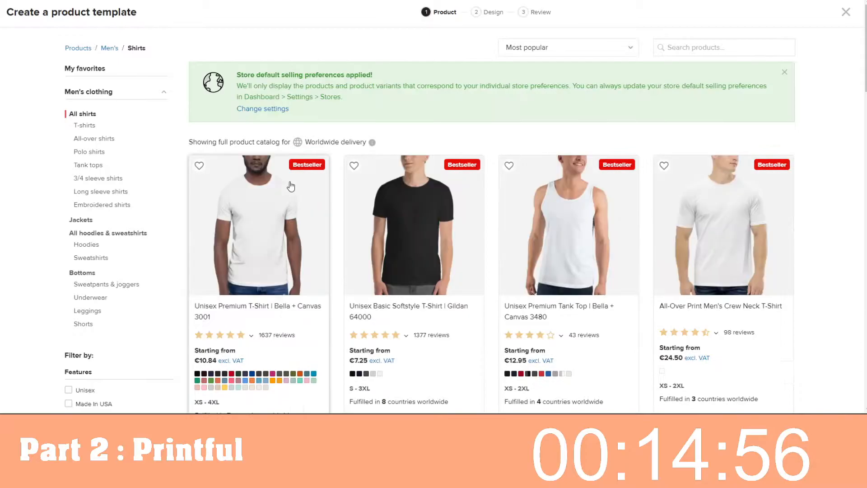
scroll(290, 186, "down", 2)
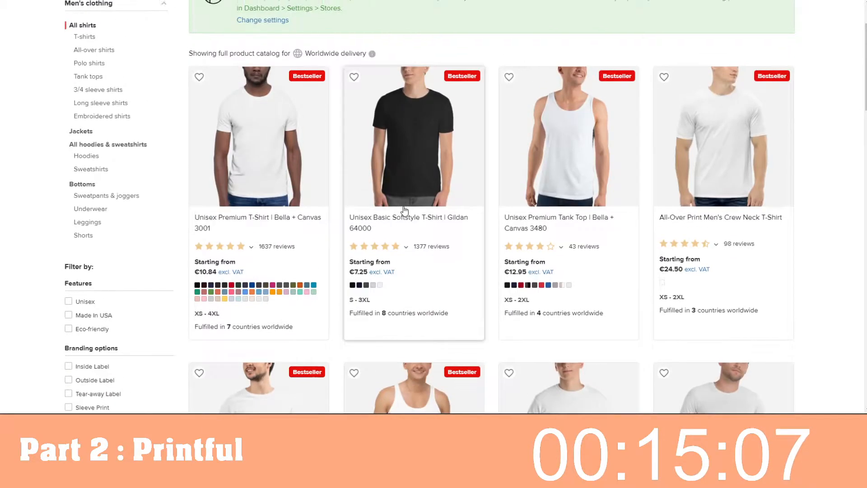
scroll(152, 127, "up", 1)
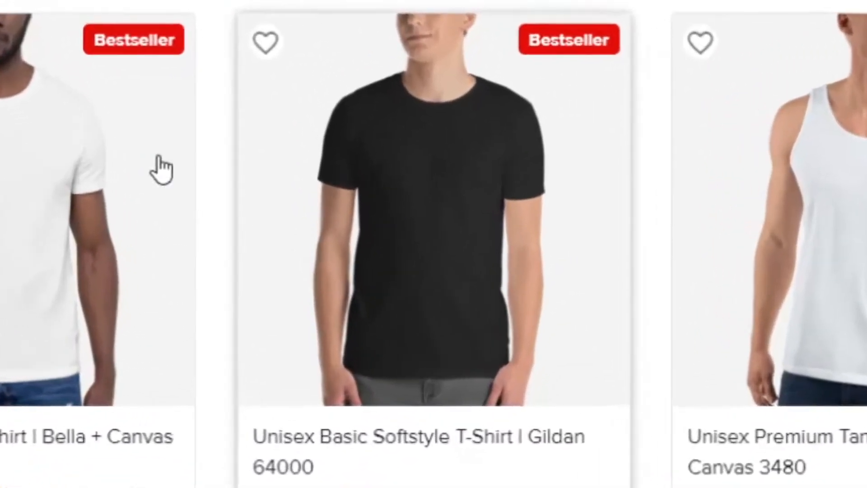
left_click(217, 221)
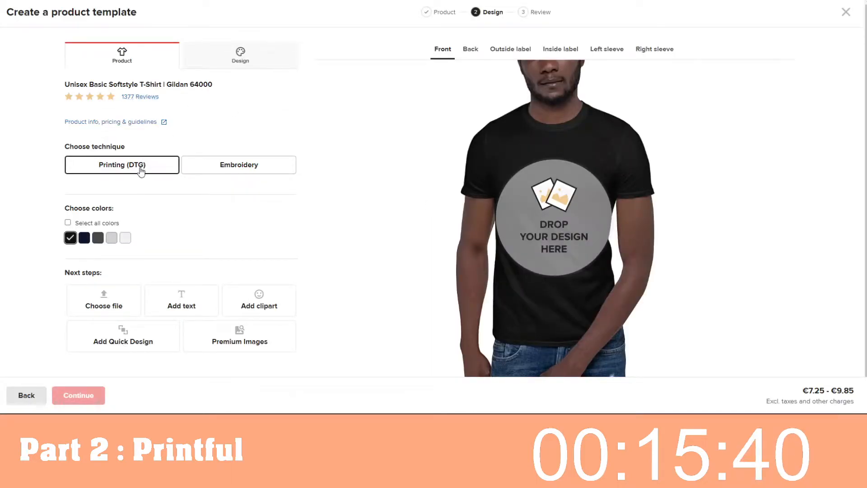
Add White, Navy, Dark Heather and Sport Grey to the shirt colors, preview Embroidery and return the technique to Printing (DTG).
left_click(125, 239)
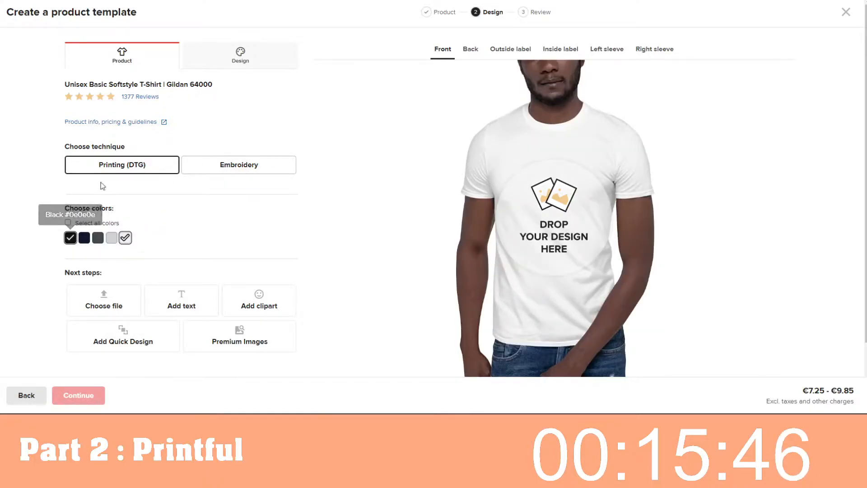
left_click(84, 237)
left_click(97, 238)
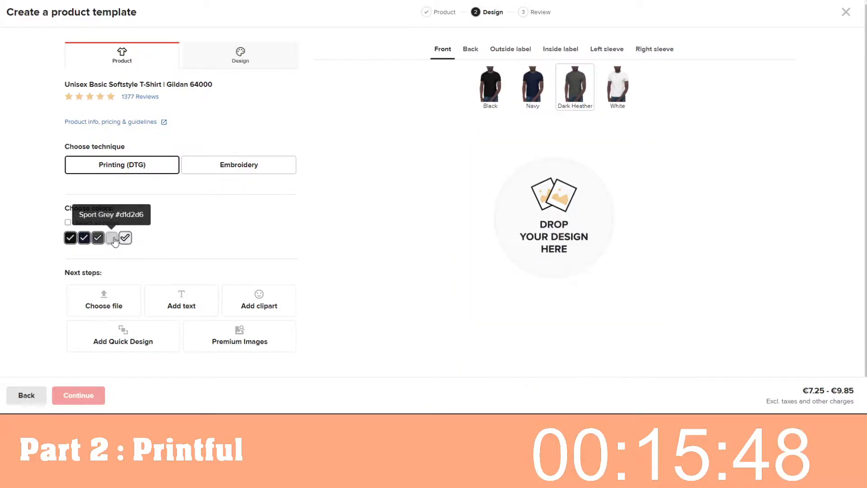
left_click(113, 238)
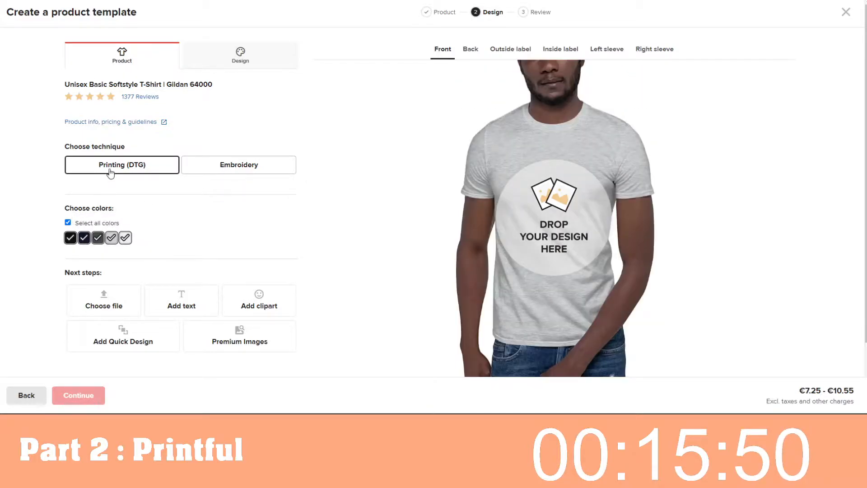
left_click(201, 165)
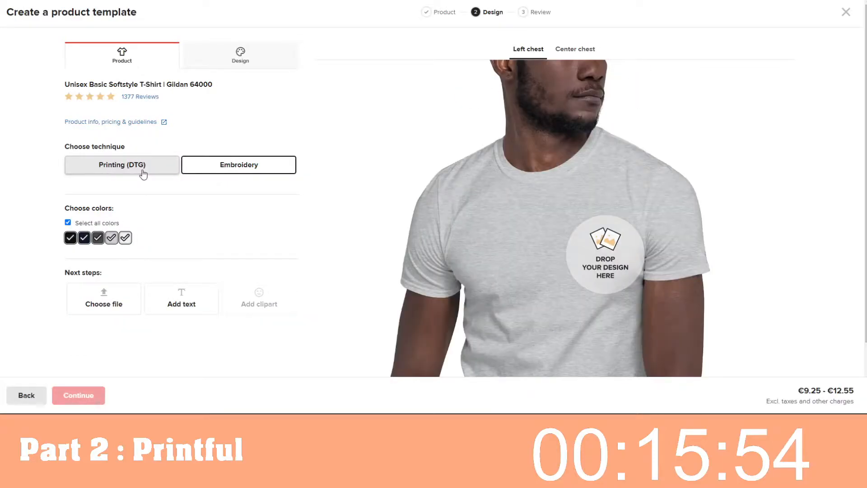
left_click(142, 174)
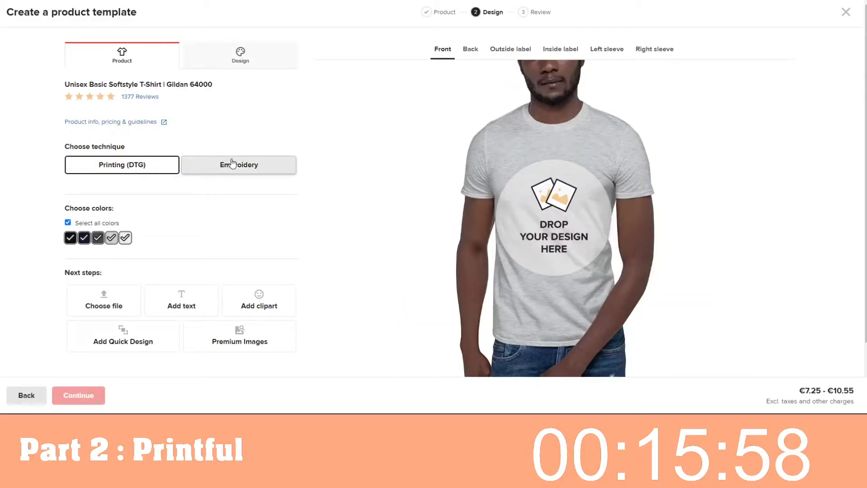
Start uploading a design file from the store's file library and accept the conditions for uploading photos and images.
left_click(110, 308)
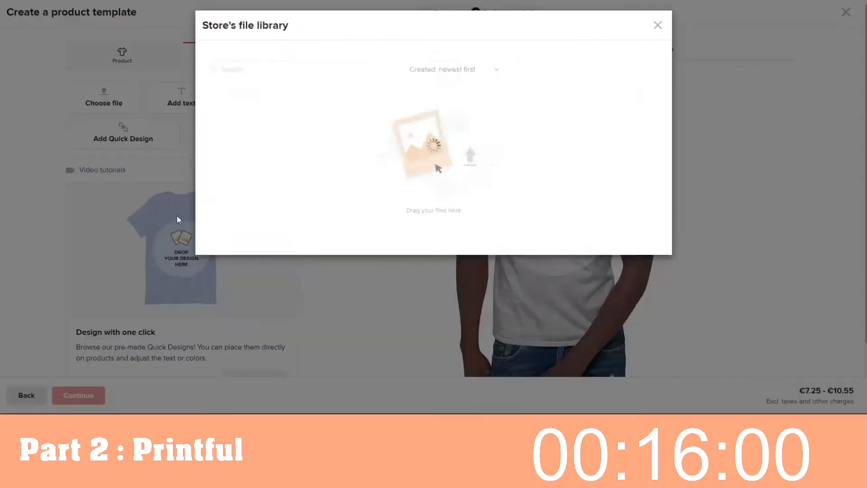
left_click(290, 198)
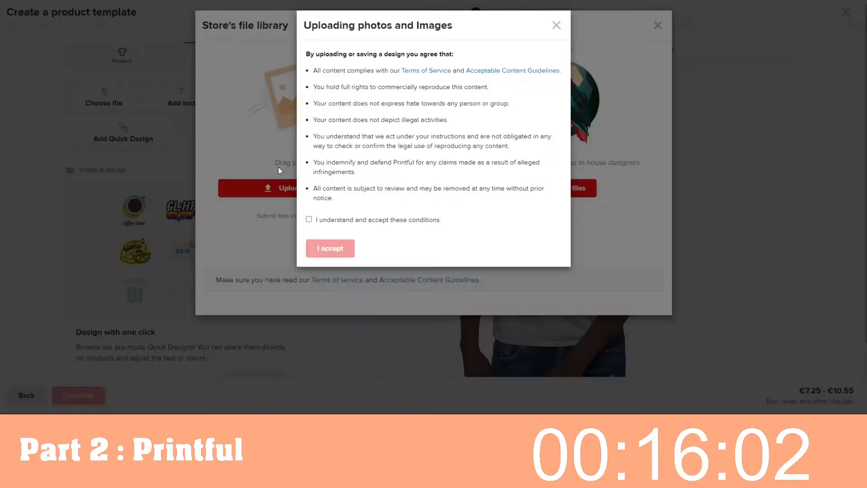
left_click(309, 219)
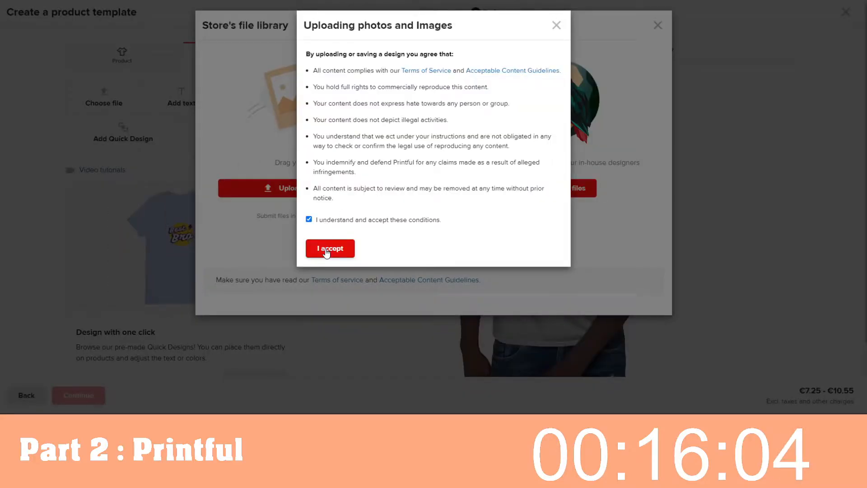
left_click(325, 252)
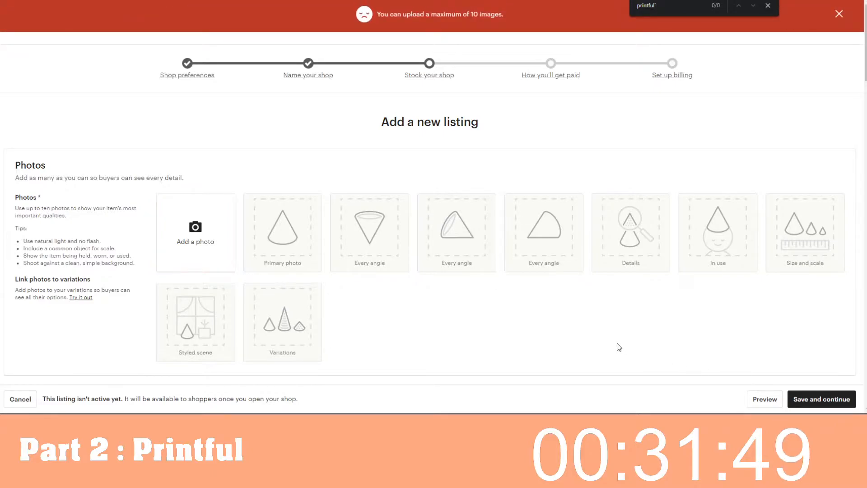
In the Etsy shop's new listing, upload the T-shirt mockup images as listing photos.
left_click(185, 254)
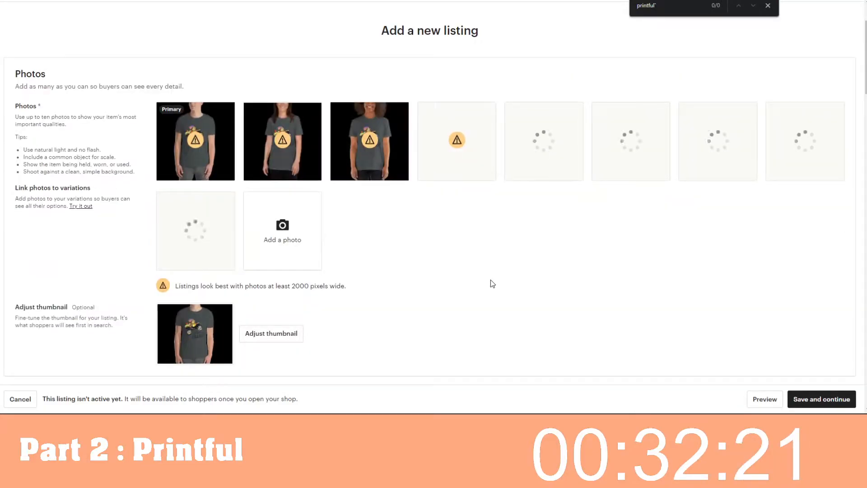
scroll(492, 283, "up", 1)
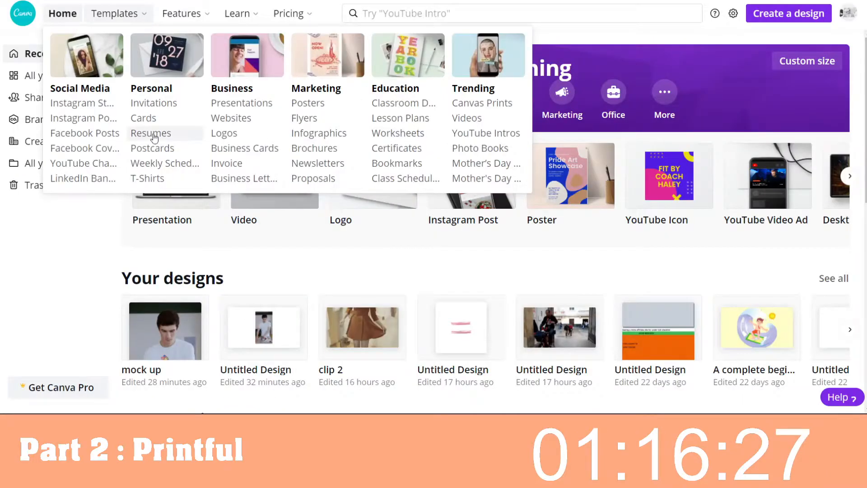
In Canva, open the free photos collection and search it for "white t shirt".
mouse_move(178, 17)
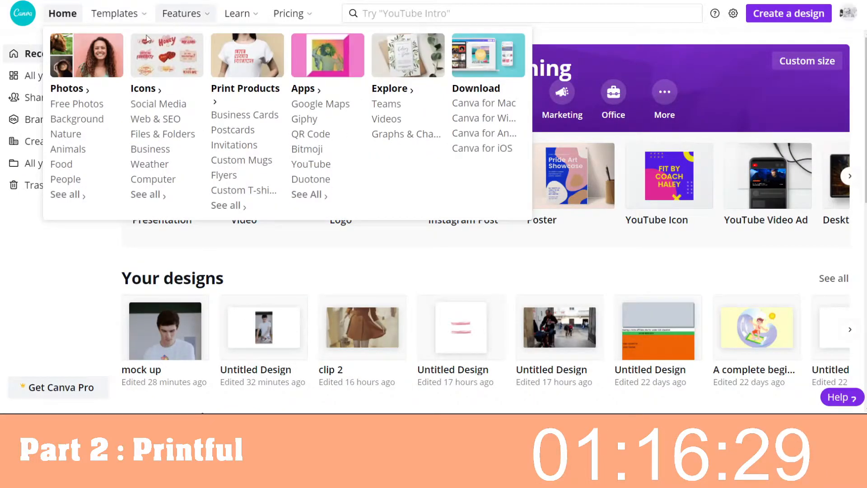
left_click(81, 106)
left_click(324, 131)
type("whi")
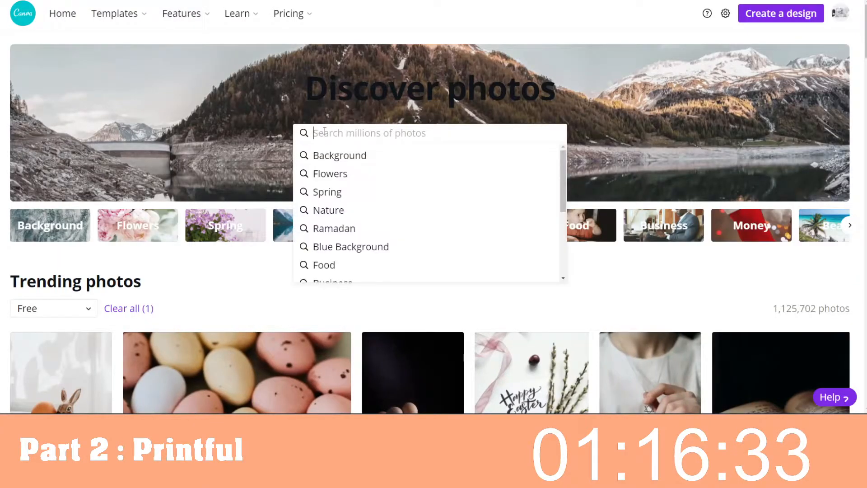
type("te t shir")
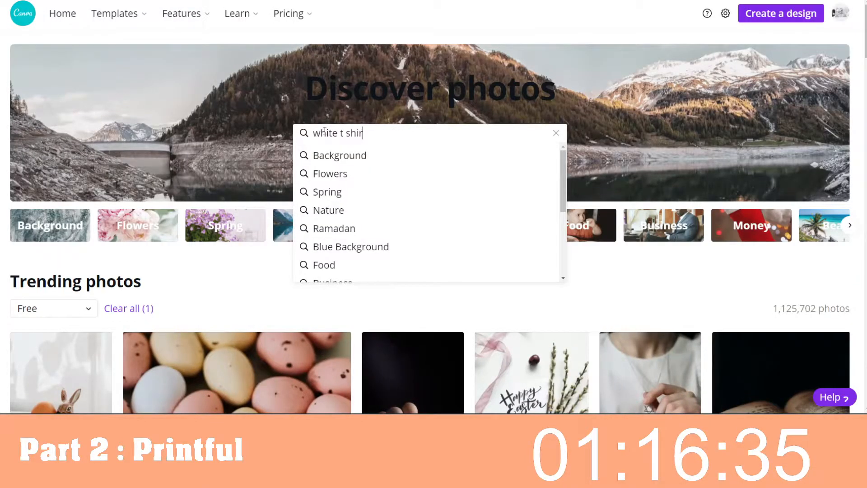
type("t")
key("Return")
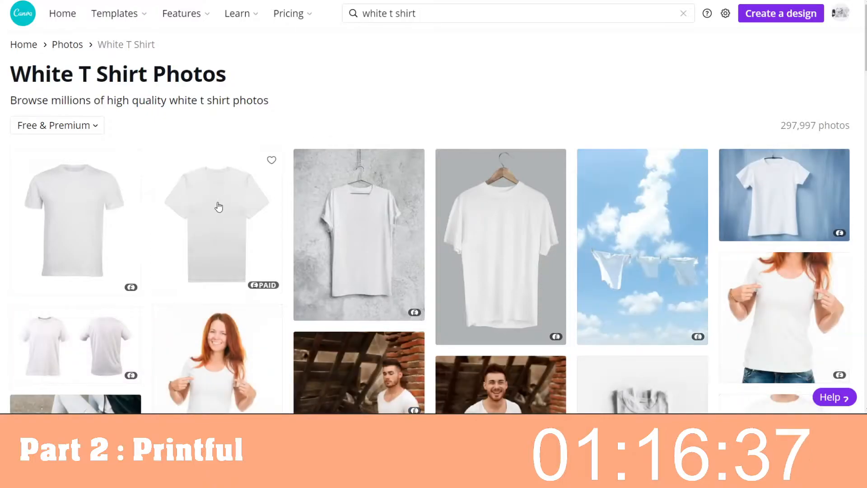
Browse the white t shirt photos and filter them to show only Free ones.
scroll(218, 207, "down", 4)
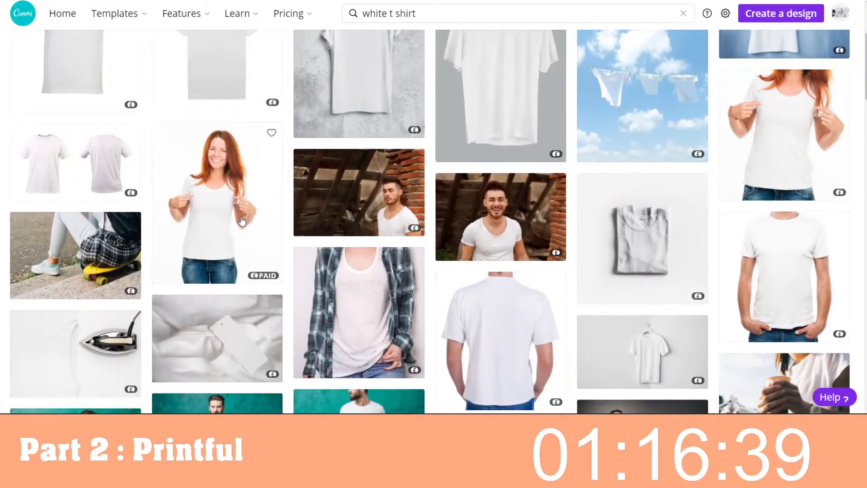
scroll(523, 235, "down", 3)
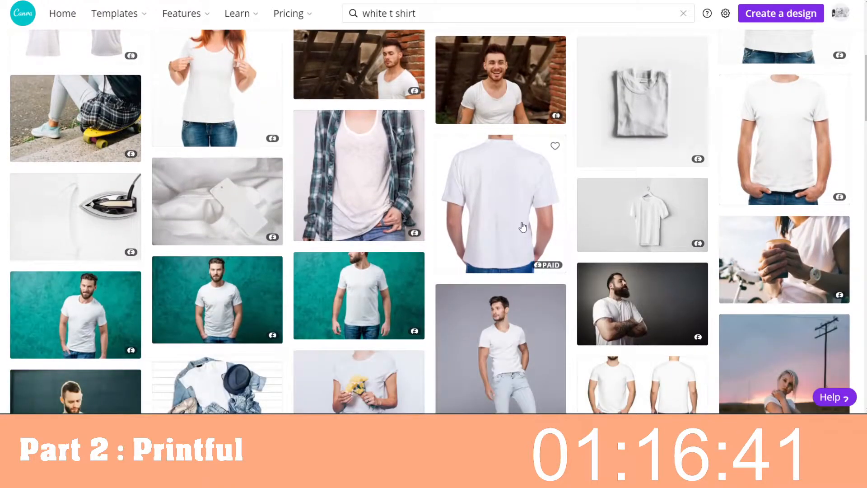
scroll(812, 155, "up", 7)
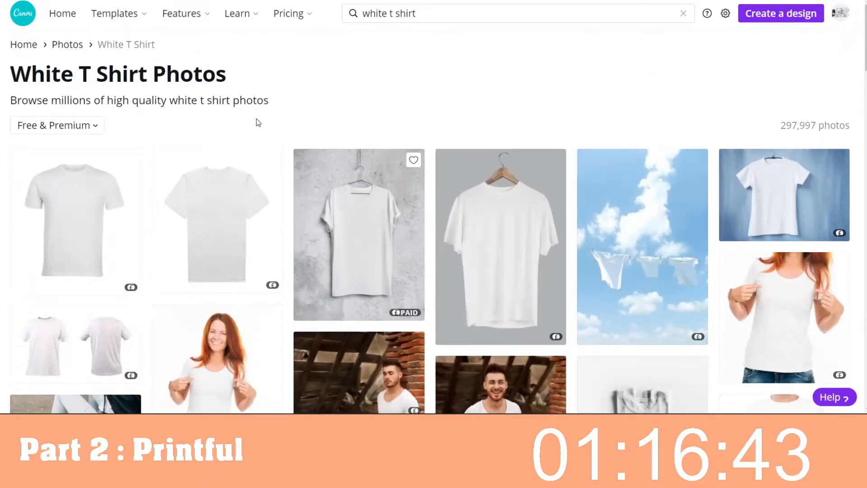
left_click(45, 129)
left_click(41, 183)
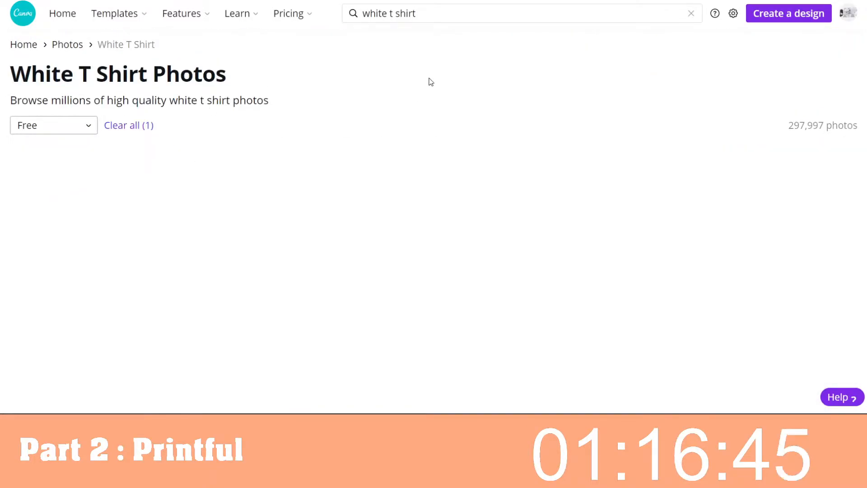
scroll(402, 117, "down", 4)
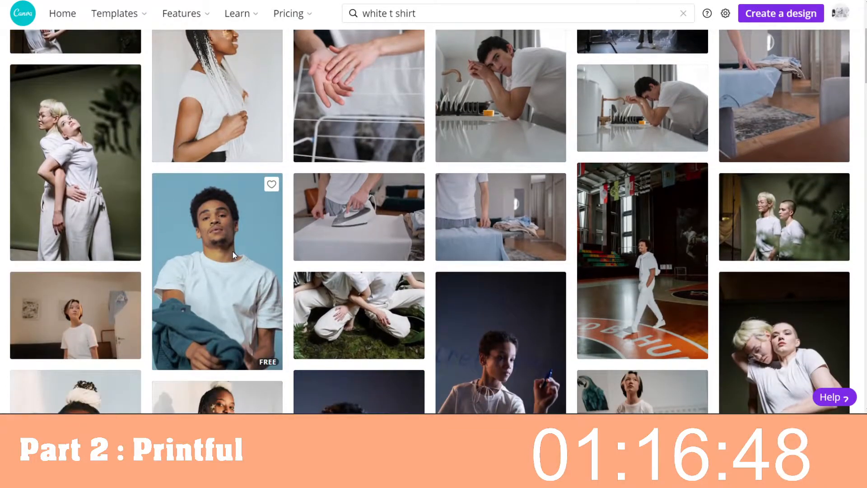
Use the free photo "Man in White Crew Neck T-shirt" in a new custom-size design of 2000 x 2000 px.
left_click(234, 256)
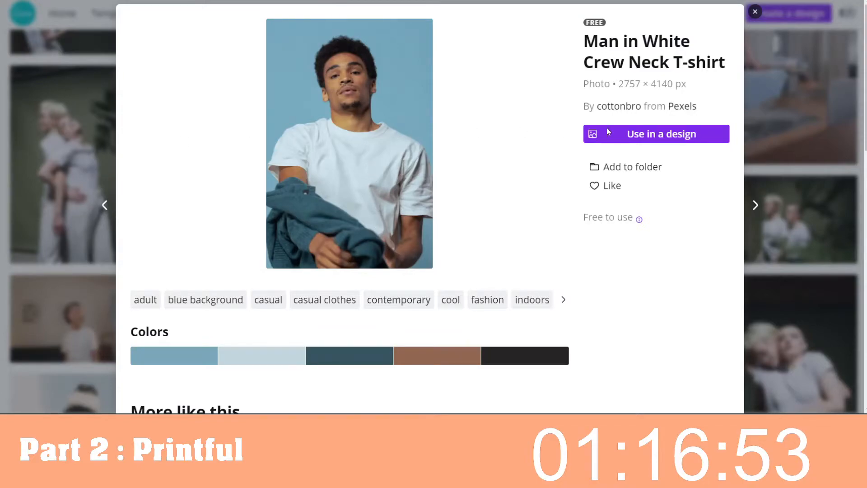
left_click(644, 137)
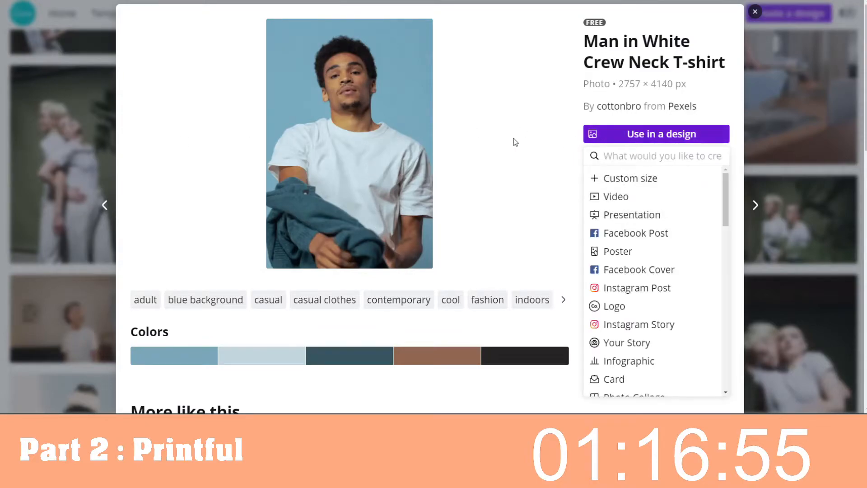
scroll(635, 274, "down", 3)
scroll(635, 273, "up", 1)
scroll(635, 273, "up", 3)
left_click(632, 179)
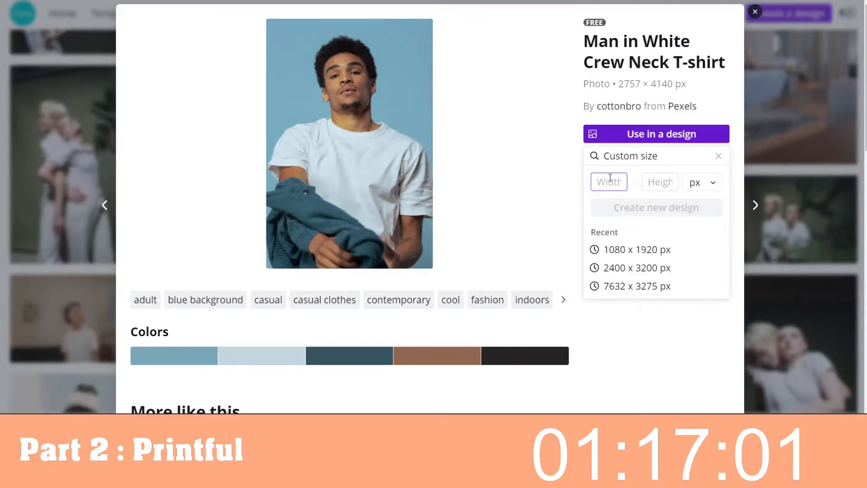
type("20")
type("2000")
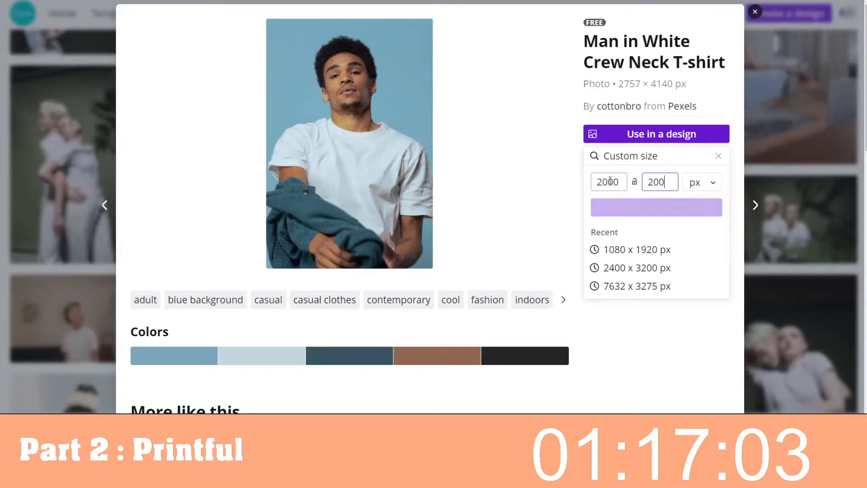
key("Return")
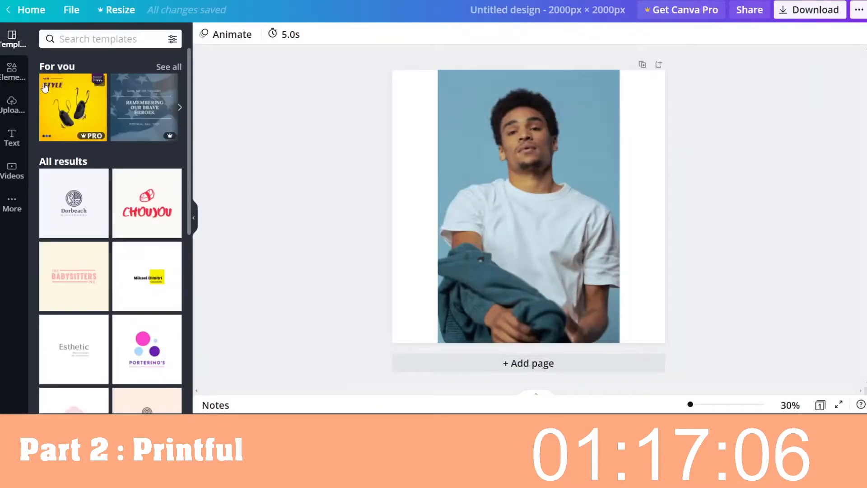
Place the uploaded "They See Me Rollin'" hamster design over the photo as a separate image.
left_click(12, 104)
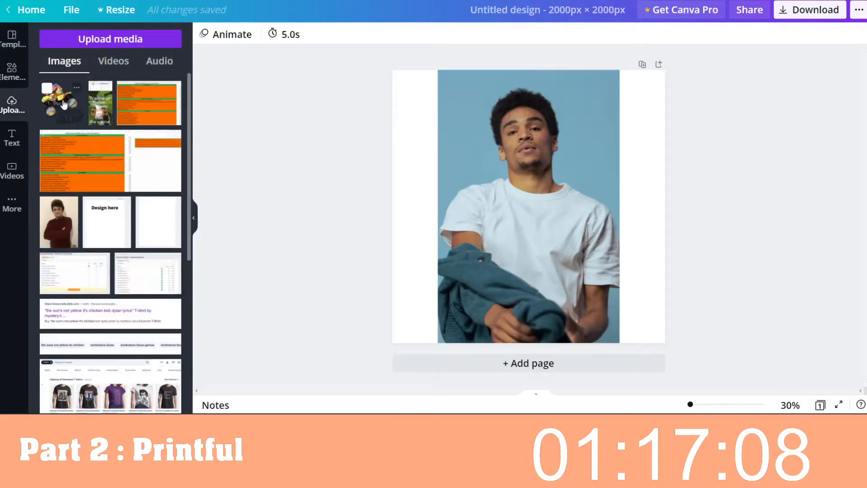
left_click_drag(62, 103, 519, 149)
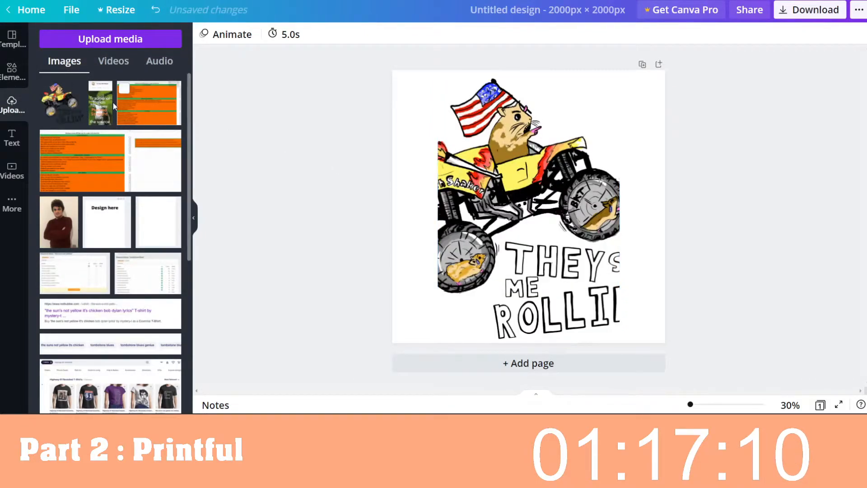
key("ctrl+z")
mouse_move(54, 101)
left_mouse_down()
mouse_move(542, 190)
mouse_move(653, 220)
mouse_move(662, 232)
left_mouse_up()
right_click(406, 163)
left_click(451, 264)
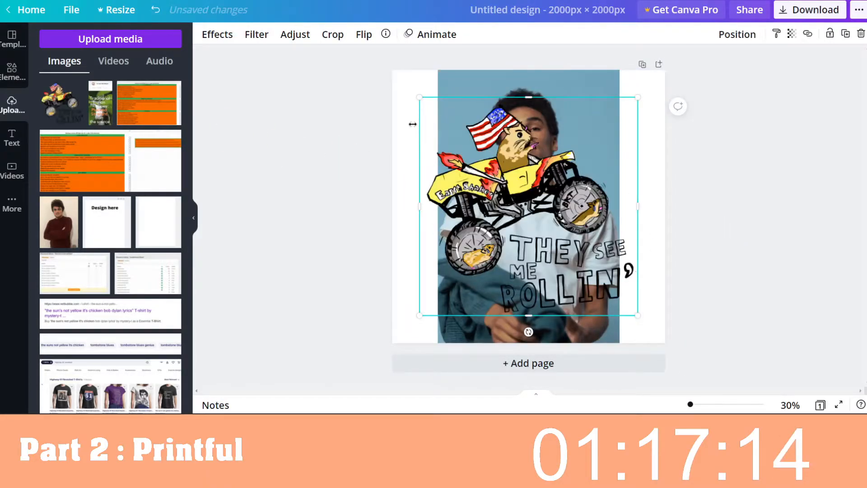
Shrink the hamster design and position it on the chest of the man's white T-shirt.
mouse_move(420, 97)
left_mouse_down()
mouse_move(539, 194)
mouse_move(551, 228)
left_mouse_up()
left_click_drag(582, 275, 530, 247)
left_click_drag(581, 196, 567, 209)
left_click_drag(532, 236, 537, 235)
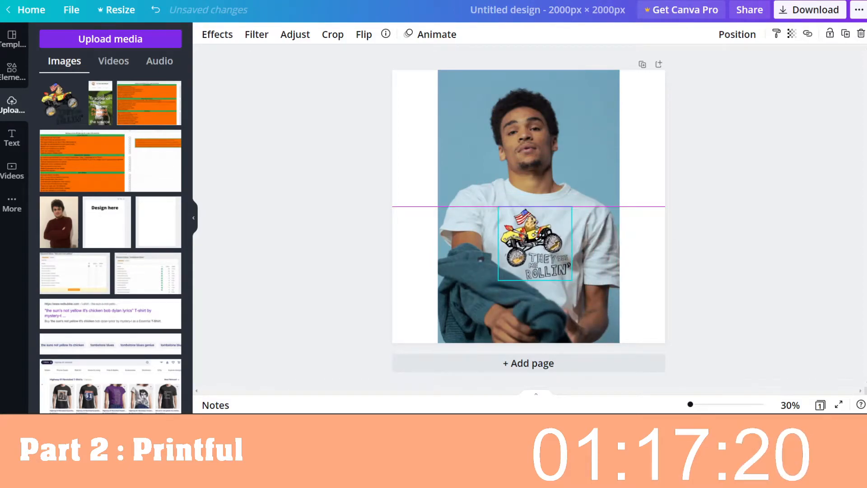
left_click(812, 199)
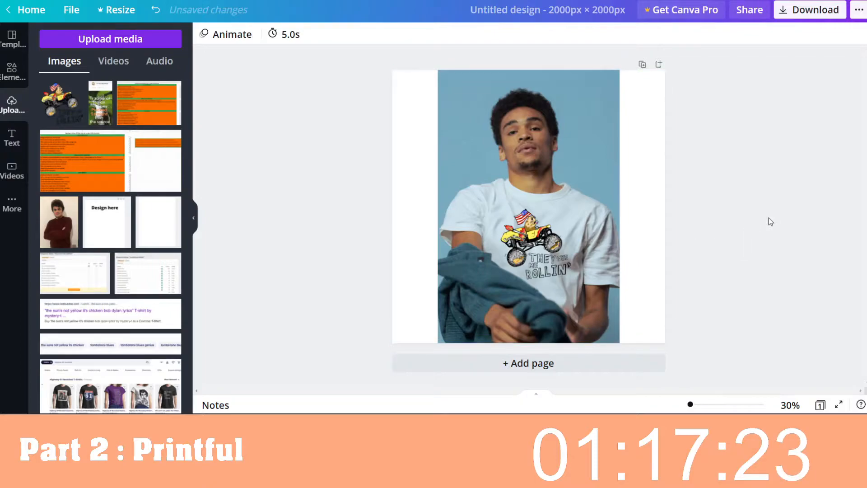
left_click(565, 217)
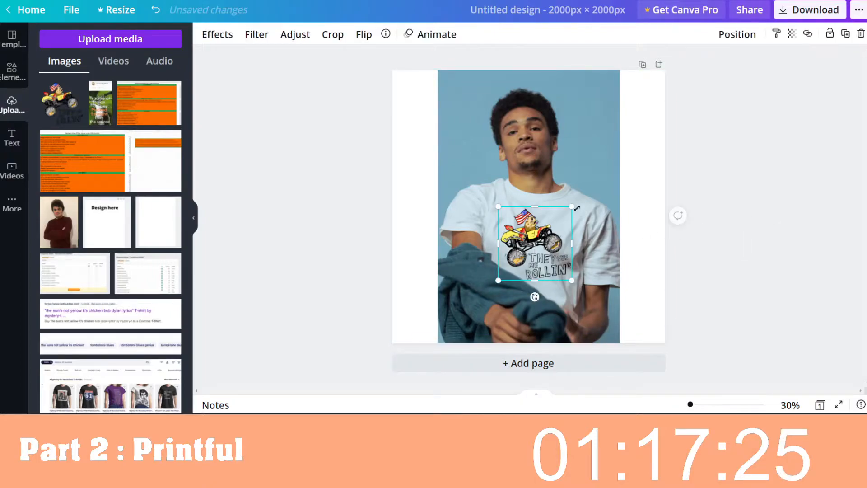
left_click_drag(578, 210, 581, 206)
left_click(476, 118)
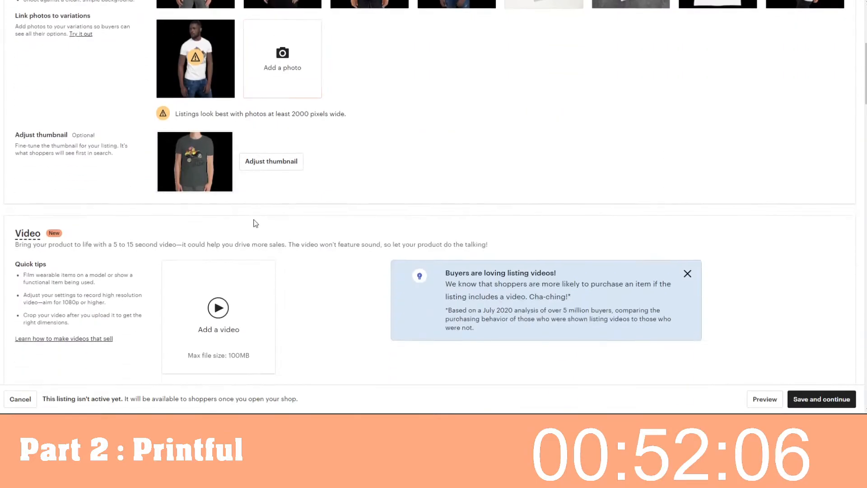
In the Etsy listing, review the title, maker and production options, category, size and primary color.
scroll(251, 225, "down", 5)
triple_click(368, 220)
scroll(389, 167, "down", 2)
left_click(359, 168)
left_click(420, 170)
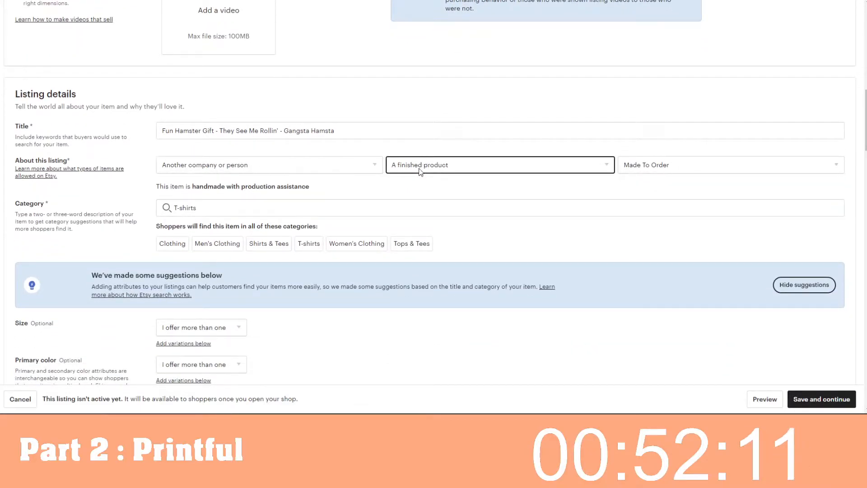
left_click(644, 164)
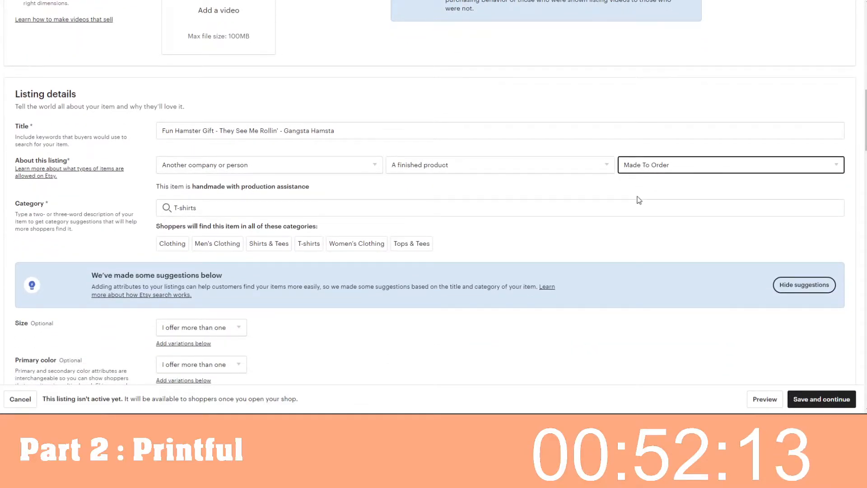
left_click(239, 210)
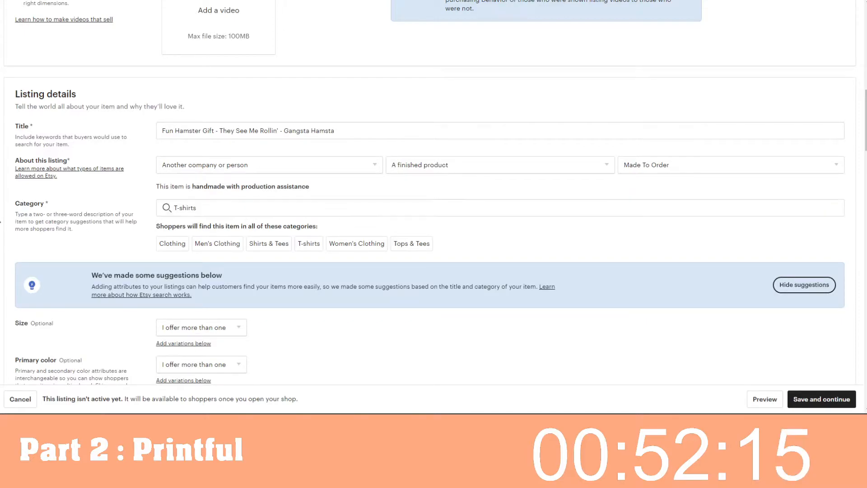
scroll(190, 235, "down", 4)
left_click(213, 143)
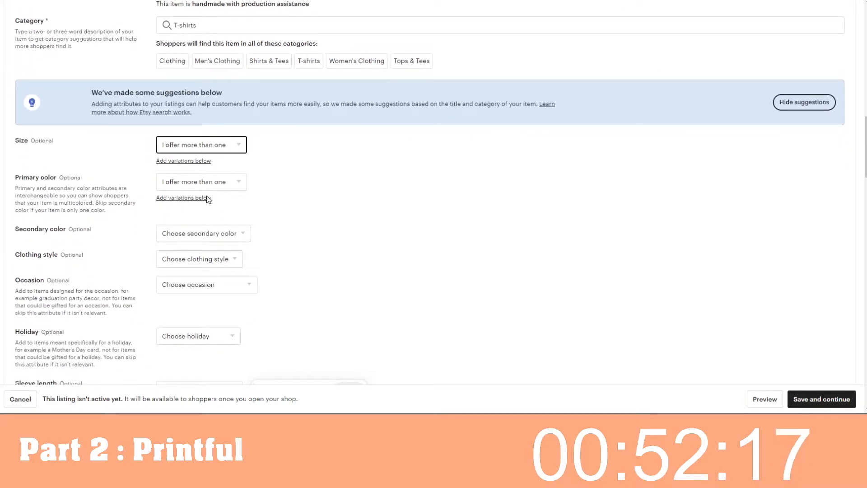
left_click(298, 219)
left_click(187, 181)
left_click(359, 223)
Set the listing's sleeve length to Sleeveless, the neckline to Crew and the renewal option to Manual.
scroll(360, 223, "down", 3)
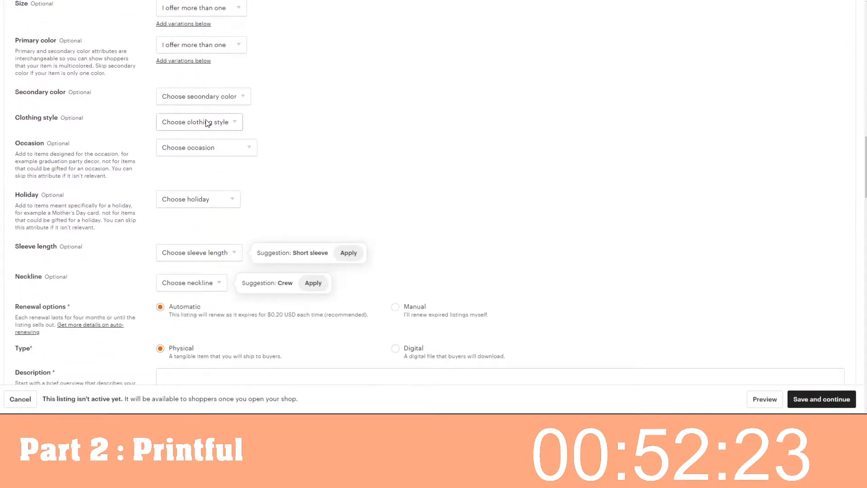
scroll(199, 199, "down", 1)
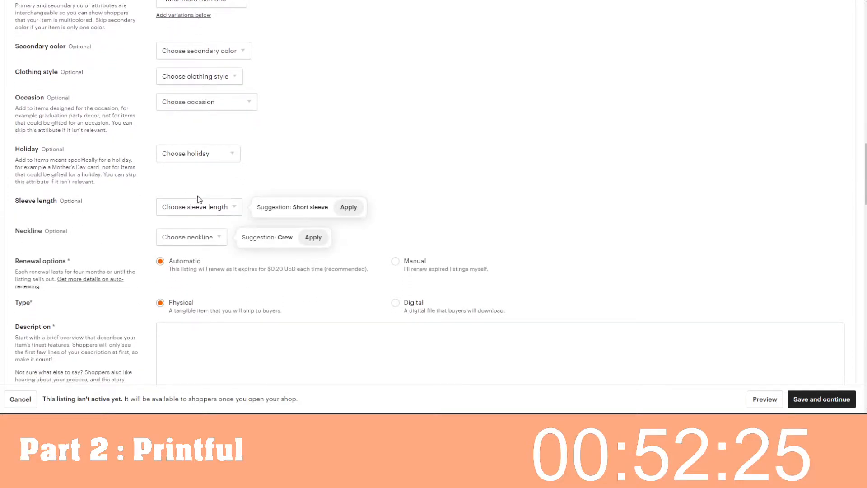
left_click(191, 241)
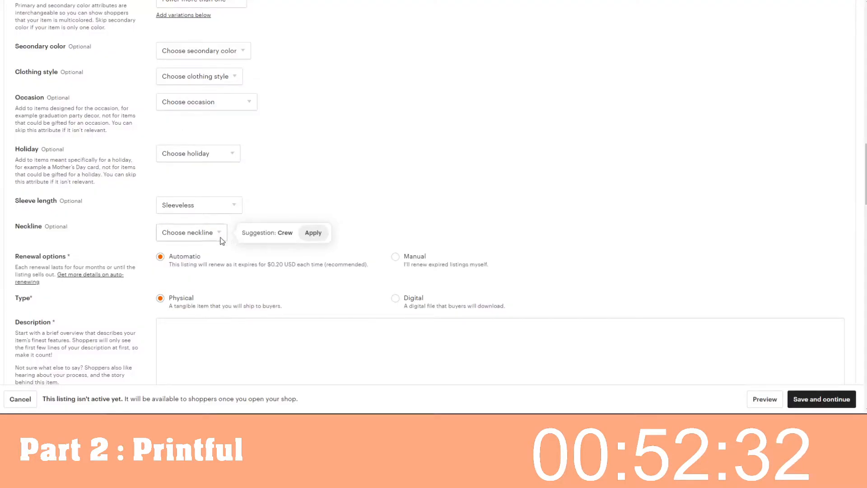
left_click(315, 233)
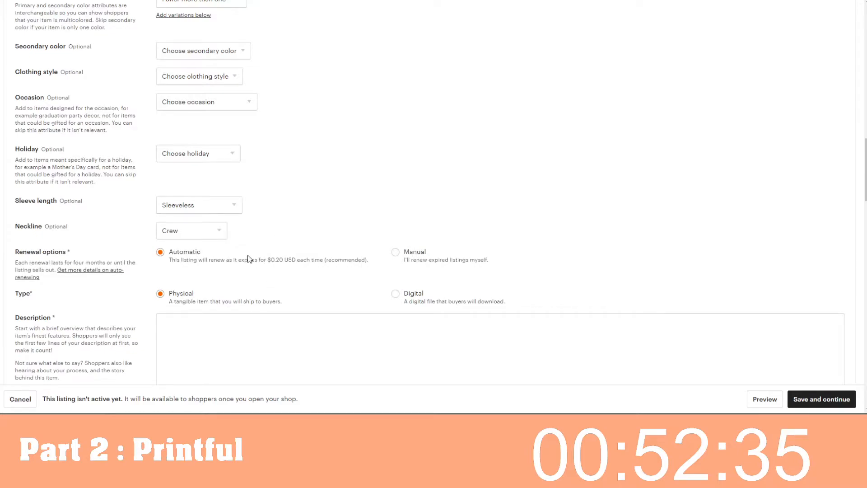
left_click(408, 252)
Write the description "Blue Bird Tees brings you this fantastic hand-drawn design" and finish its second line with "hamster wheel".
scroll(298, 247, "down", 1)
scroll(283, 239, "down", 1)
left_click(269, 234)
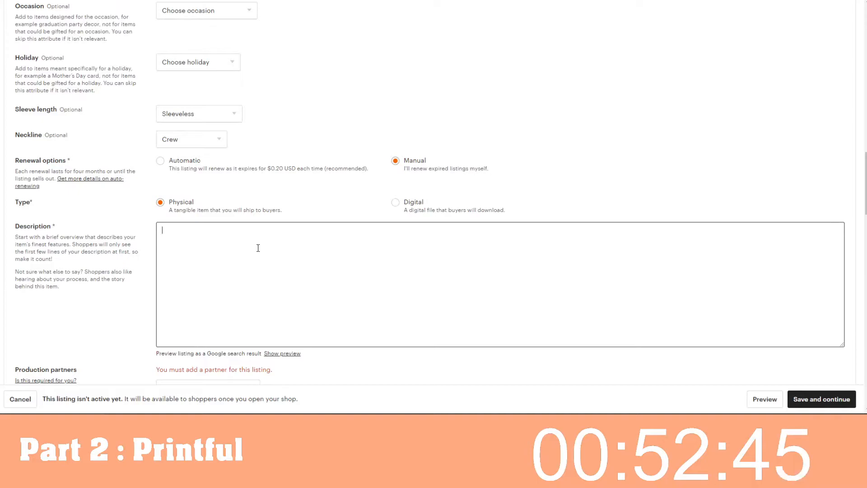
type("Blue Bird ")
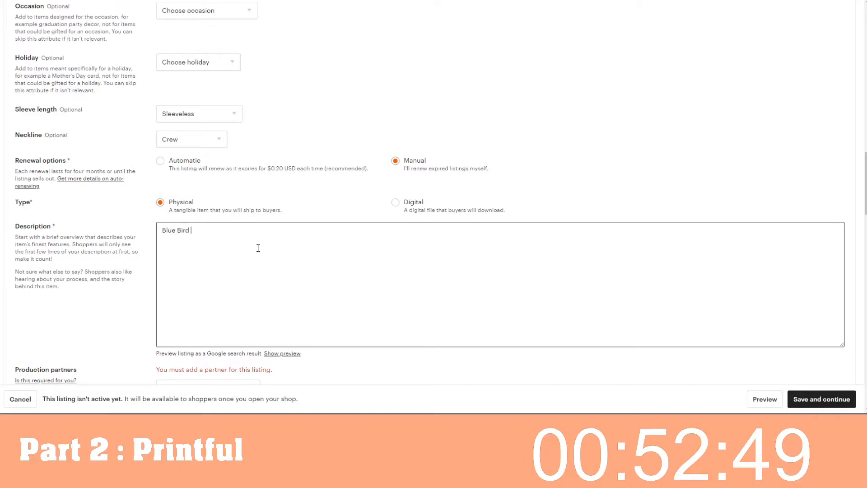
type("Tees brings you th")
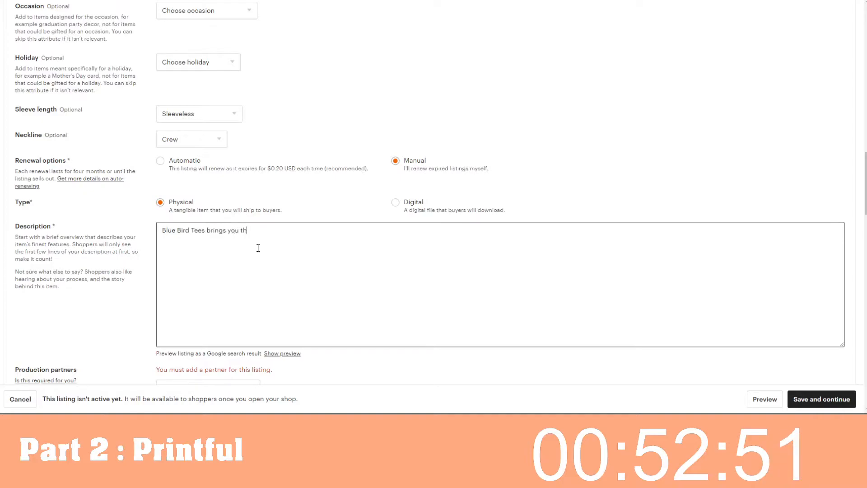
type("is fantastic hand")
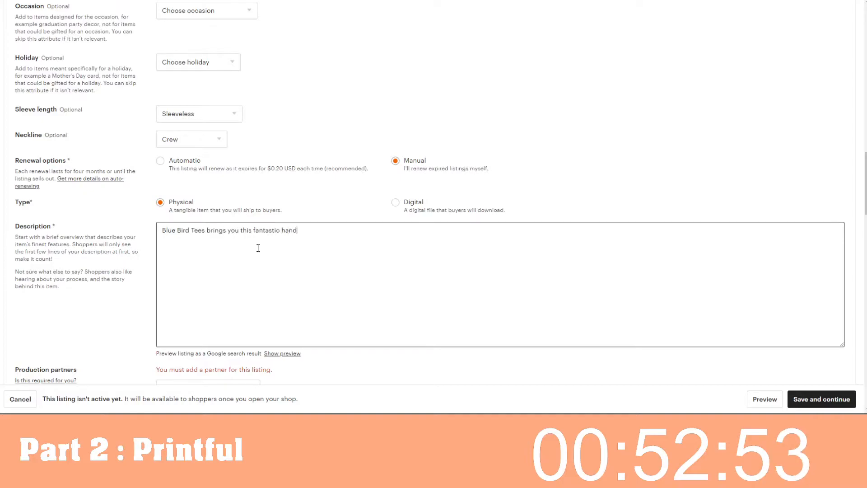
type("-drawn design")
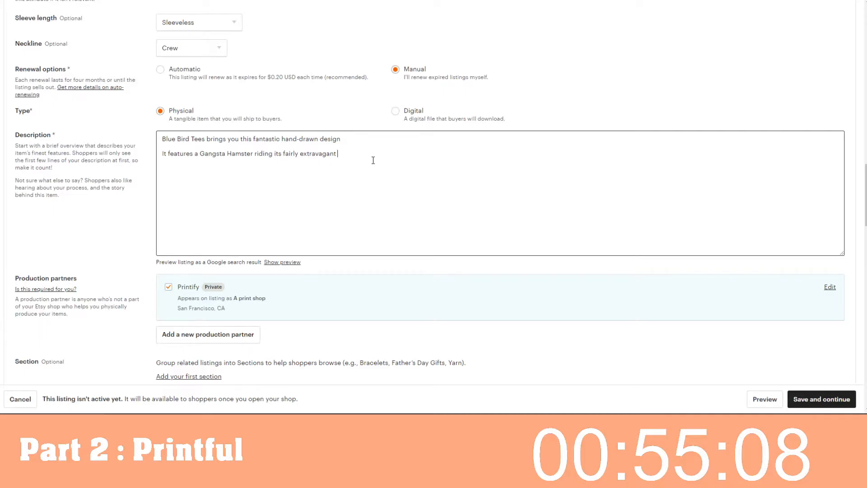
type("hamster wheel")
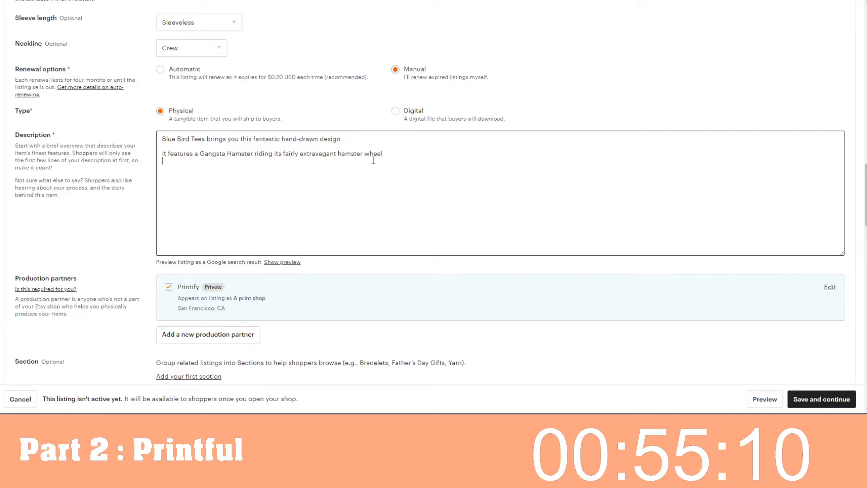
Change the word "Fun" at the start of the listing title to "Funny".
scroll(373, 161, "up", 15)
left_click(236, 241)
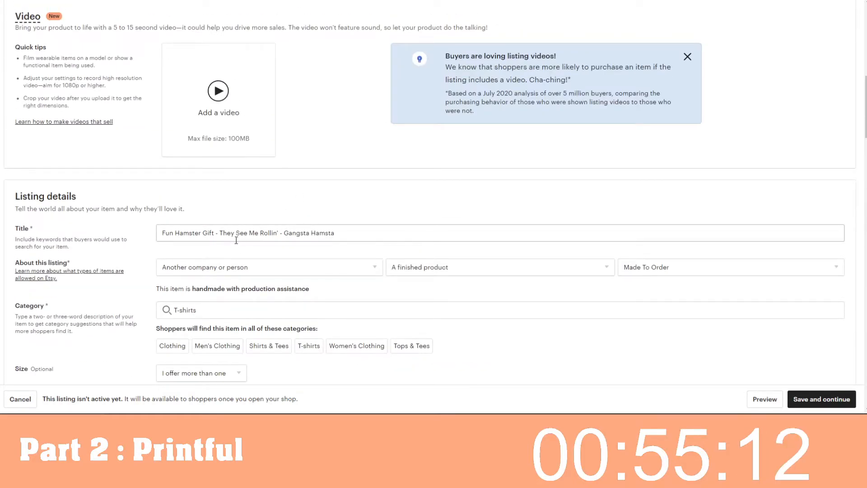
triple_click(176, 235)
left_click(175, 235)
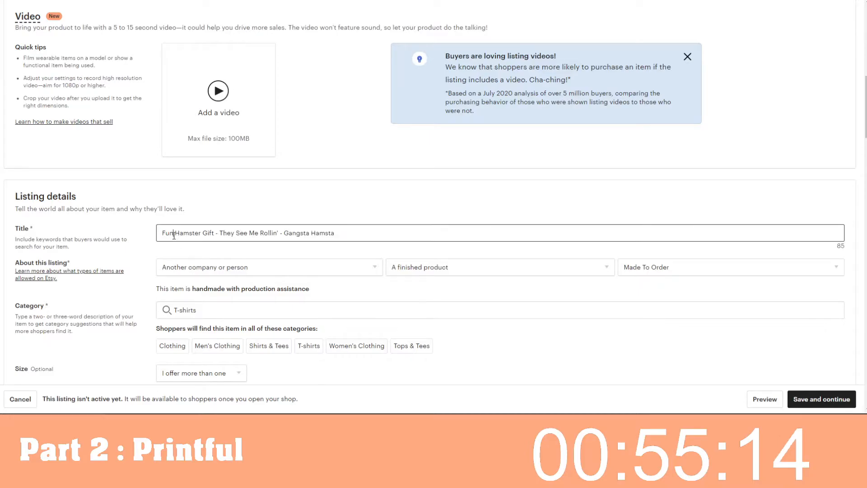
type("ny")
Start a third line in the listing description with the word "This".
scroll(208, 250, "down", 15)
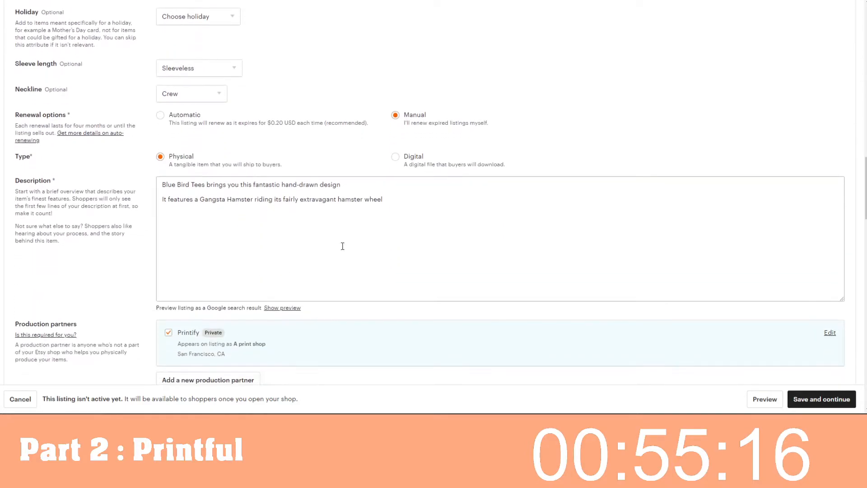
left_click(406, 191)
key("Return")
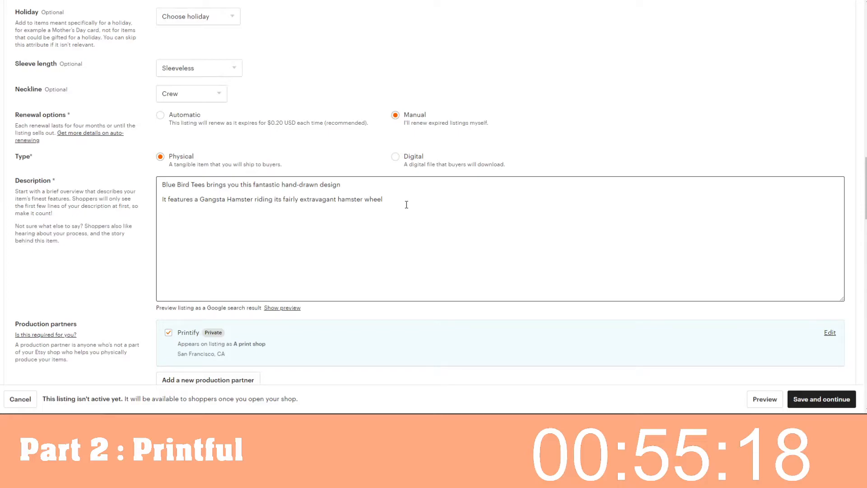
type("This ")
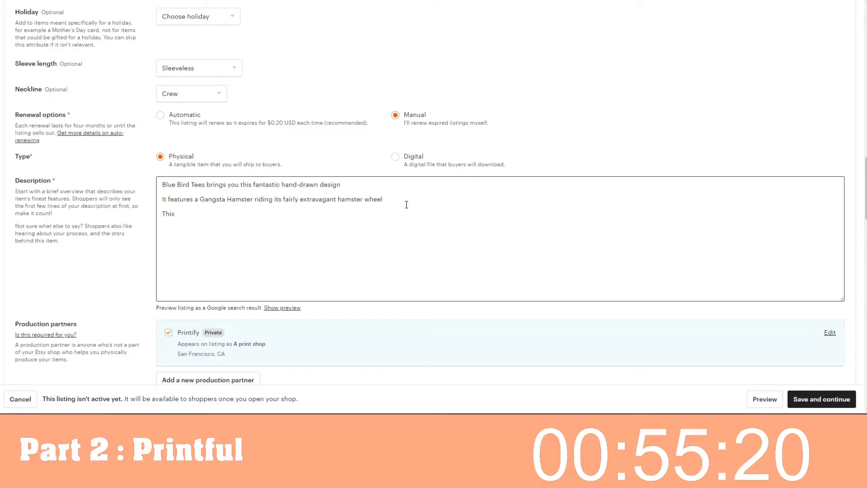
type("T comes in")
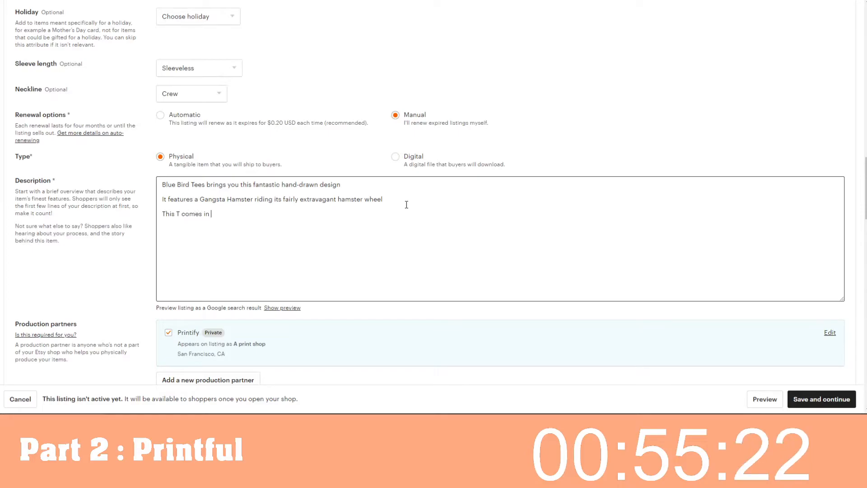
key("BackSpace")
key("BackSpace")
key("BackSpace")
key("BackSpace")
key("BackSpace")
key("BackSpace")
key("BackSpace")
key("BackSpace")
key("BackSpace")
key("BackSpace")
key("BackSpace")
type("Ha")
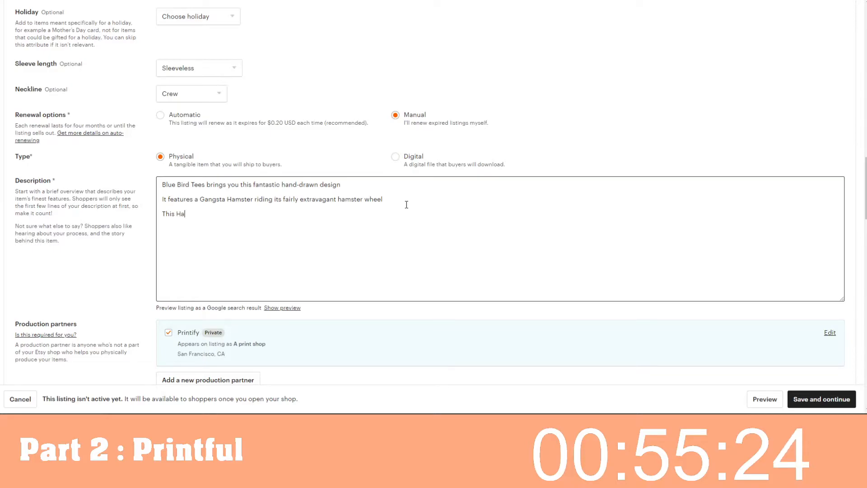
key("BackSpace")
key("BackSpace")
Continue the description's third line with "gift makes a fantastic present for someone who loves Hamsters".
type("gift makes a")
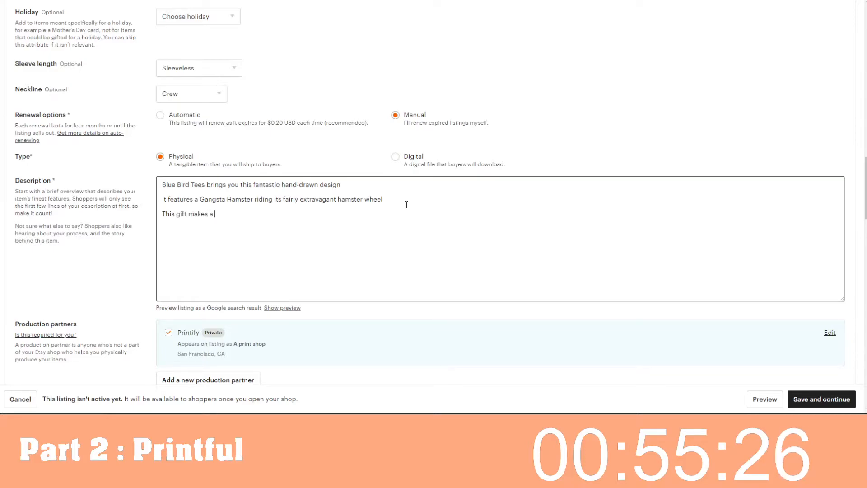
type(" fantas")
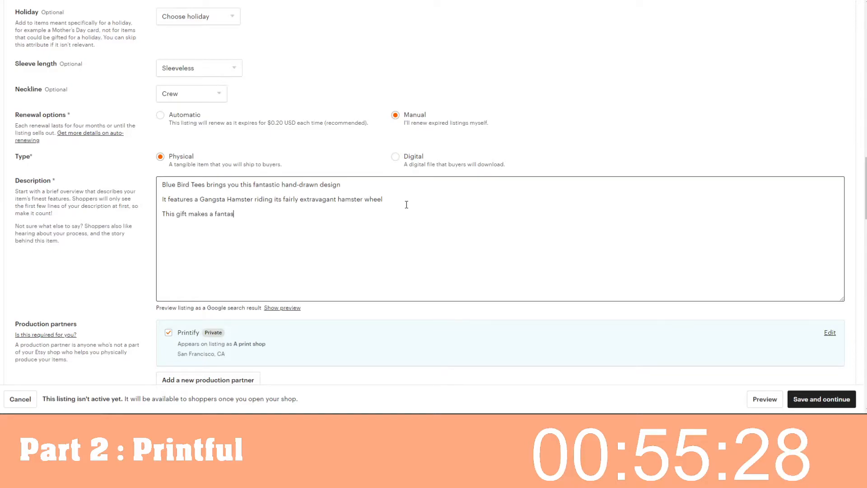
type("tic present for someone who loves Hams")
key("BackSpace")
type("msters")
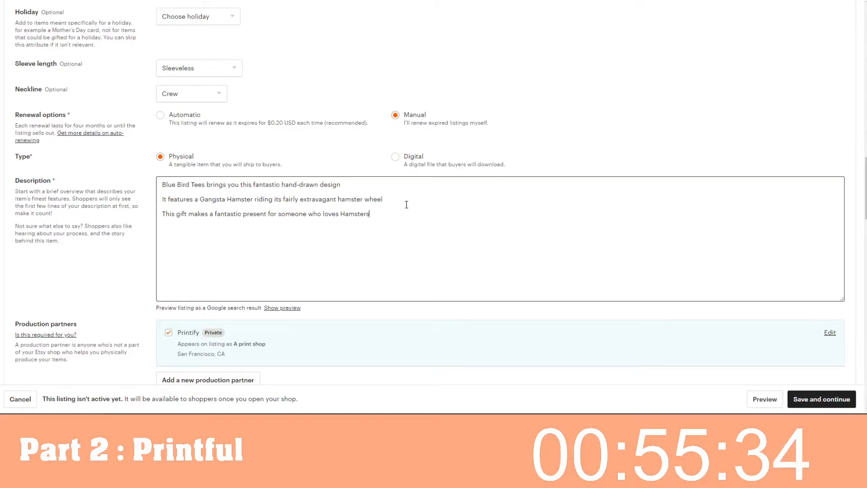
Add the sentence "If you know a hamster lover, and you think they'd like this T-shirt, then we'd love you to give us a go.".
type(". If you know a ham")
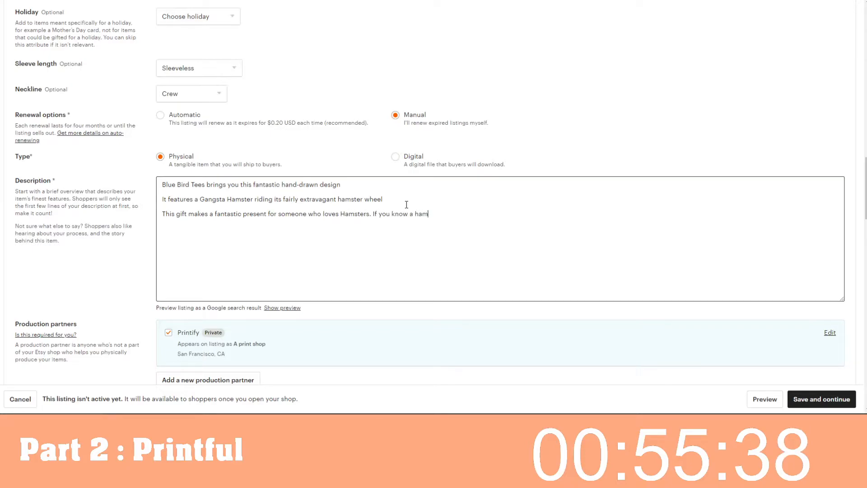
type("ster lover, and you thin")
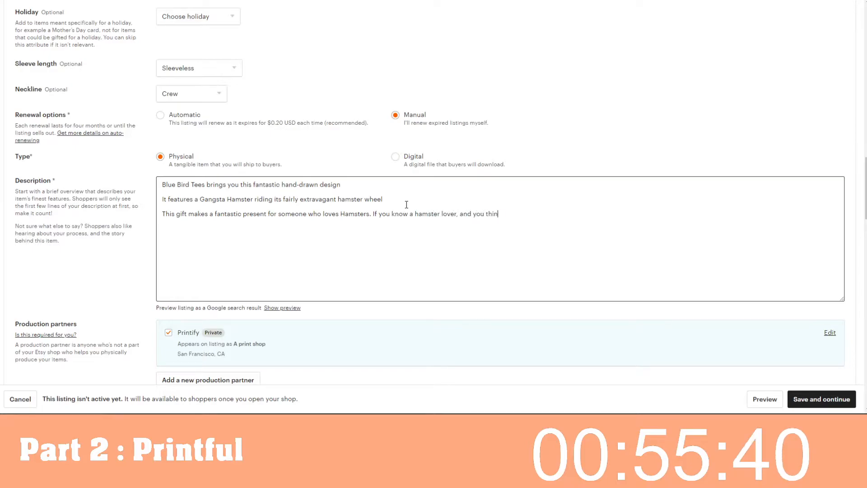
type("k they'd like this T-shirt, then we'd love")
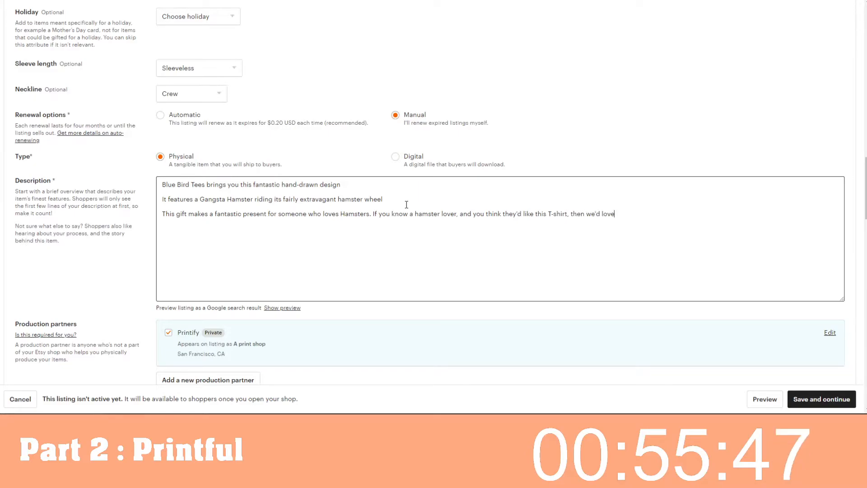
type(" y")
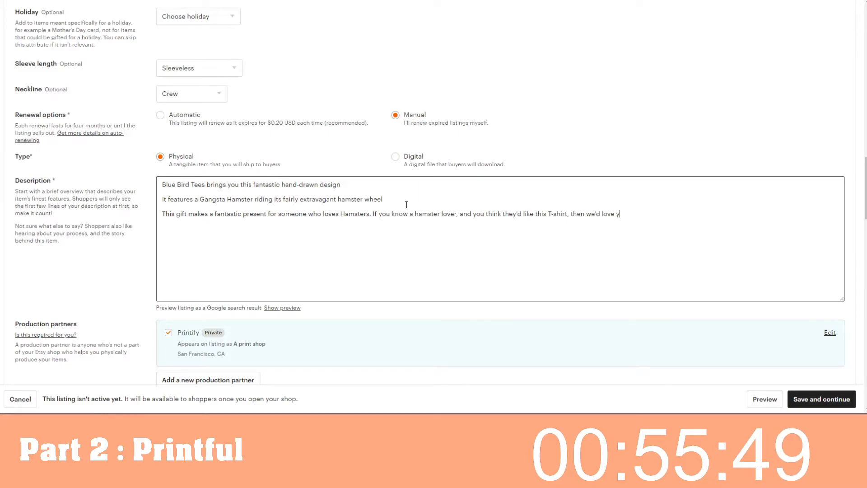
type("ou to")
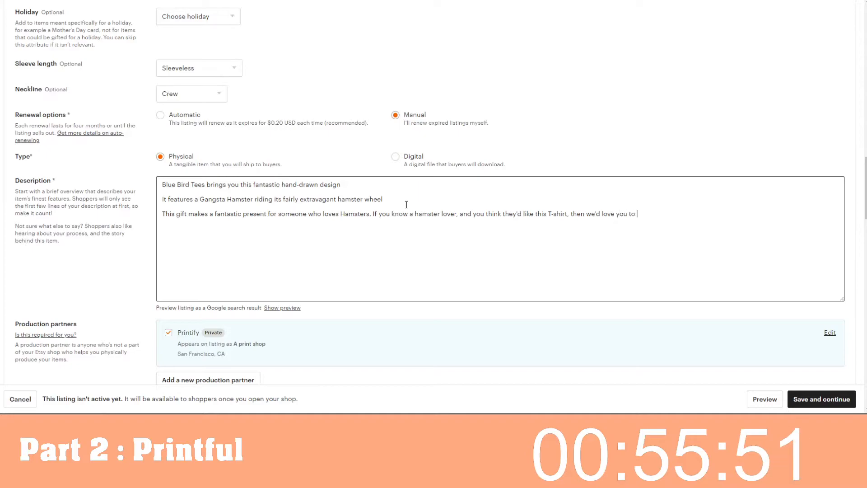
type(" give us a go.")
key("Return")
type("We")
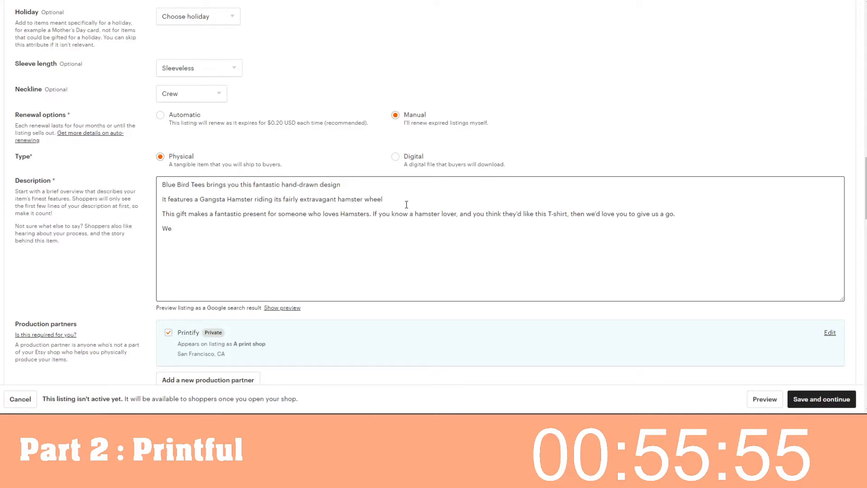
key("BackSpace")
key("BackSpace")
key("BackSpace")
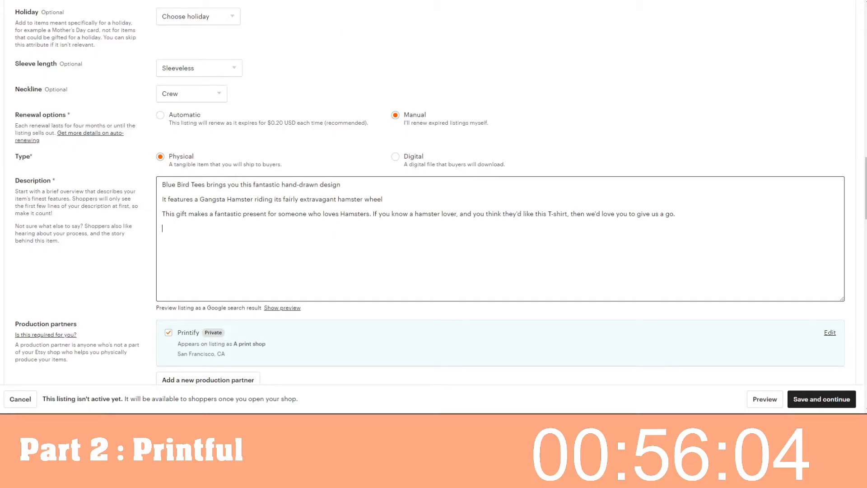
Switch to Google and search for site:etsy.com inurl:"hamster".
key("ctrl+Tab")
key("ctrl+shift+Tab")
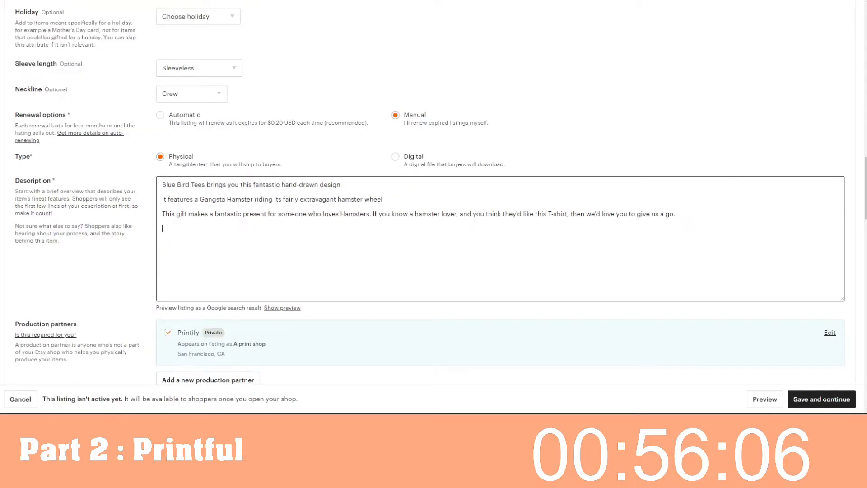
key("ctrl+Tab")
triple_click(174, 19)
type("site")
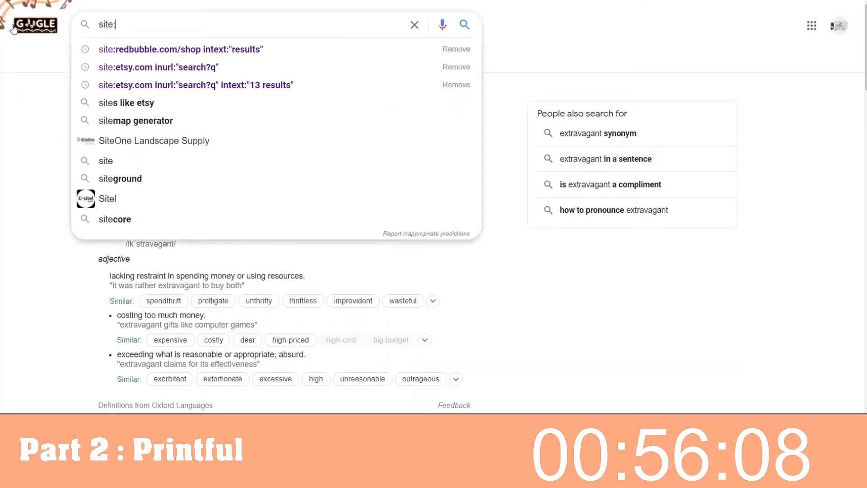
type(":etsy.")
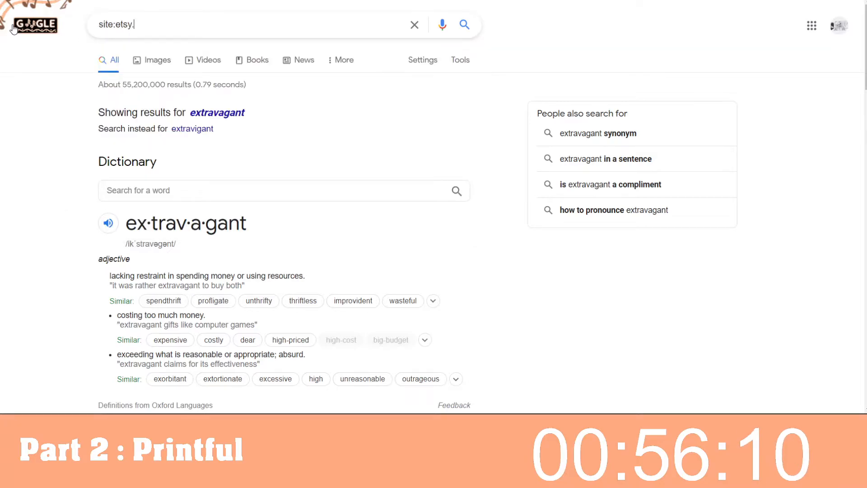
type("com")
key("BackSpace")
type("in")
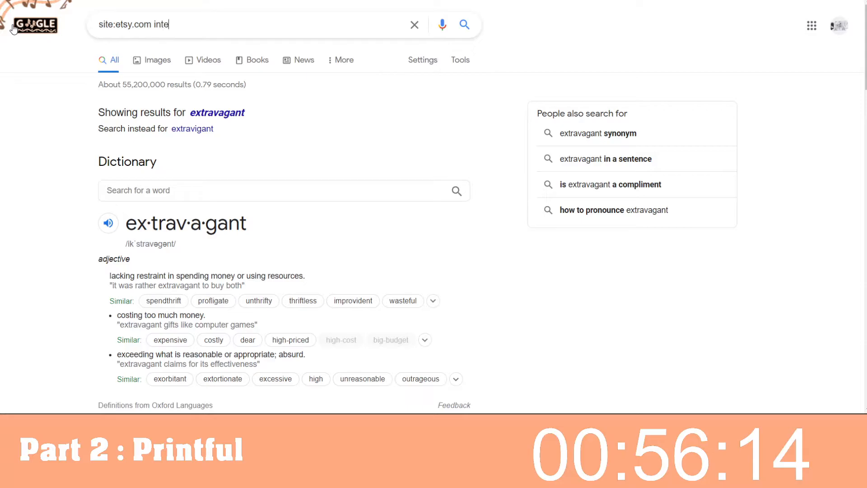
type("url:\"h")
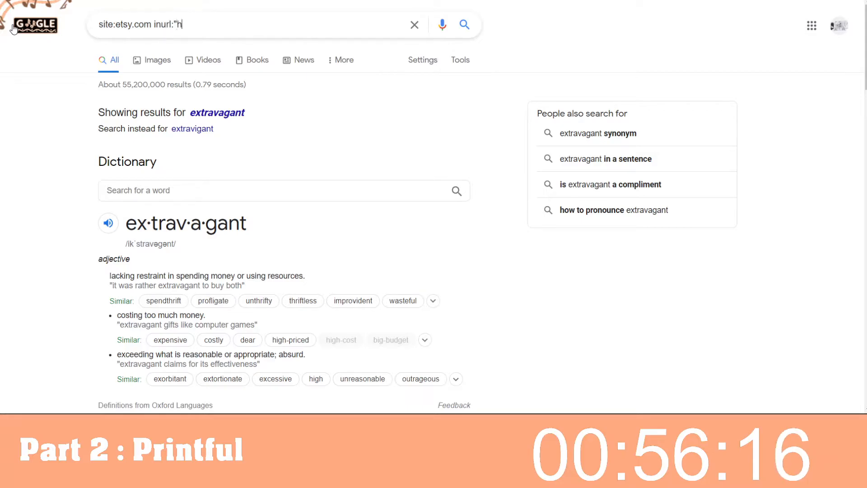
type("amster\"")
key("Return")
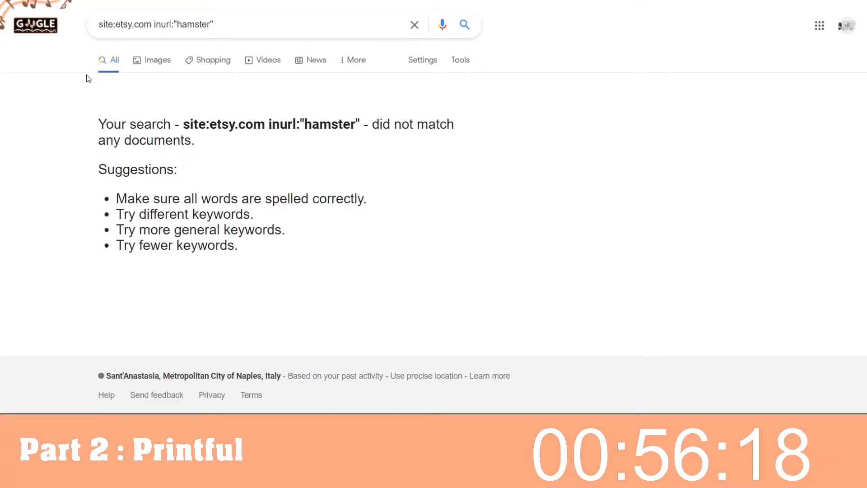
Change the search to site:etsy.com intext:"hamster" and look through the results.
double_click(205, 24)
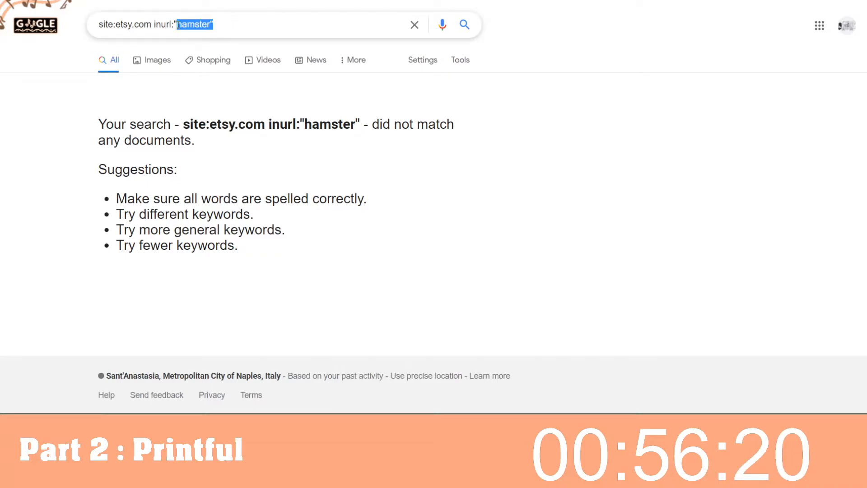
key("BackSpace")
key("BackSpace")
key("BackSpace")
key("BackSpace")
key("BackSpace")
type("inte")
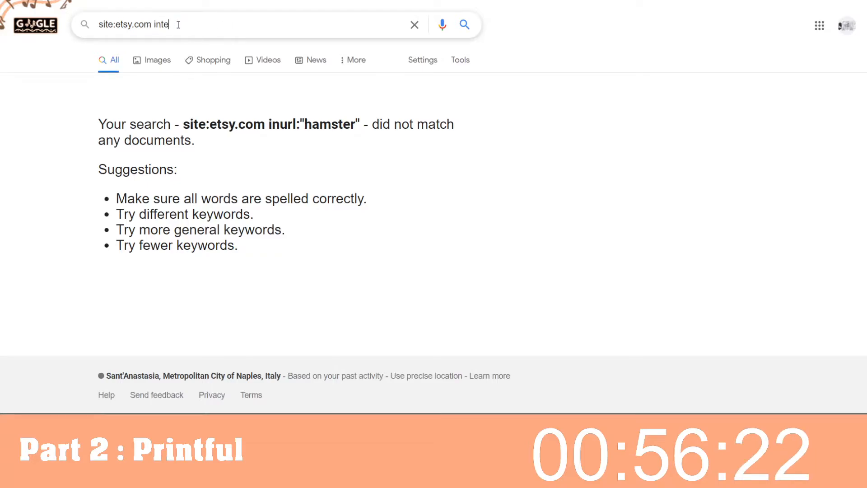
type("xt:\"hamster\"")
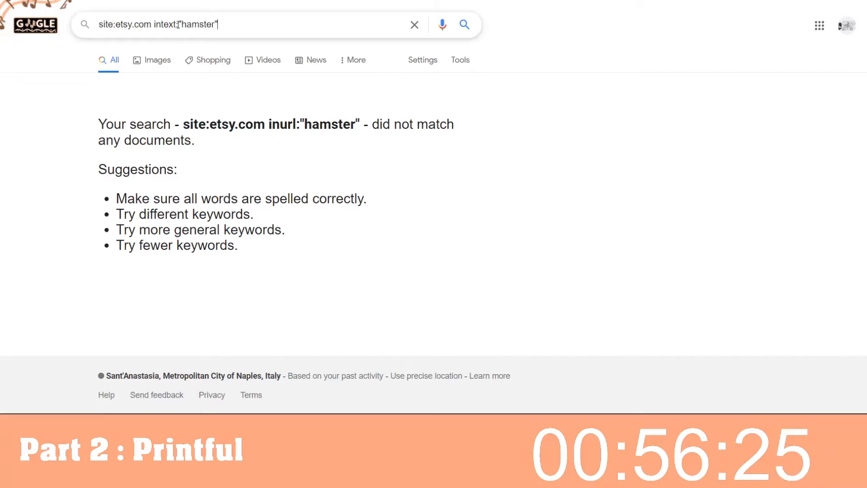
key("Return")
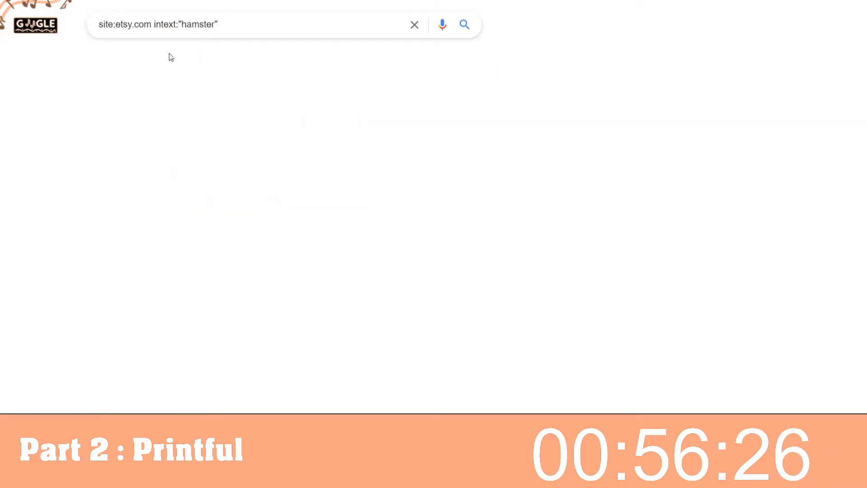
scroll(245, 176, "down", 9)
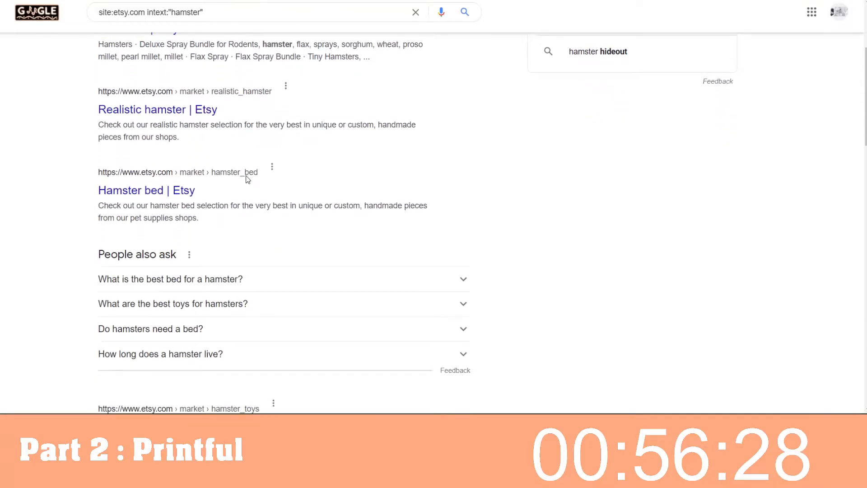
scroll(244, 172, "down", 3)
Refine the search to site:etsy.com intext:"hamster gift" and look through the Etsy keyword pages.
left_click(200, 12)
type("gift")
key("Return")
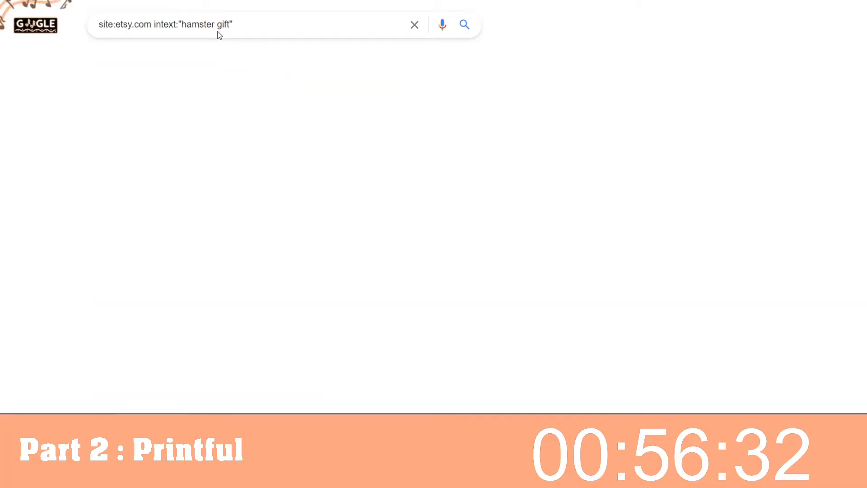
scroll(197, 96, "down", 6)
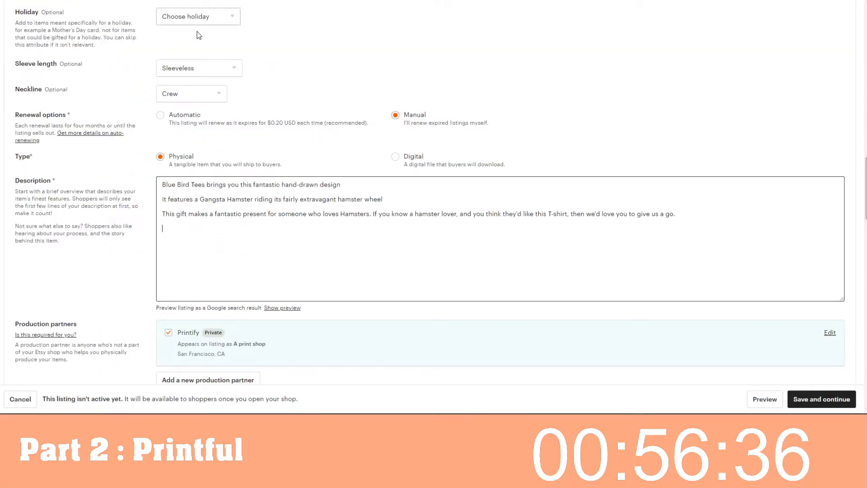
type("Funny")
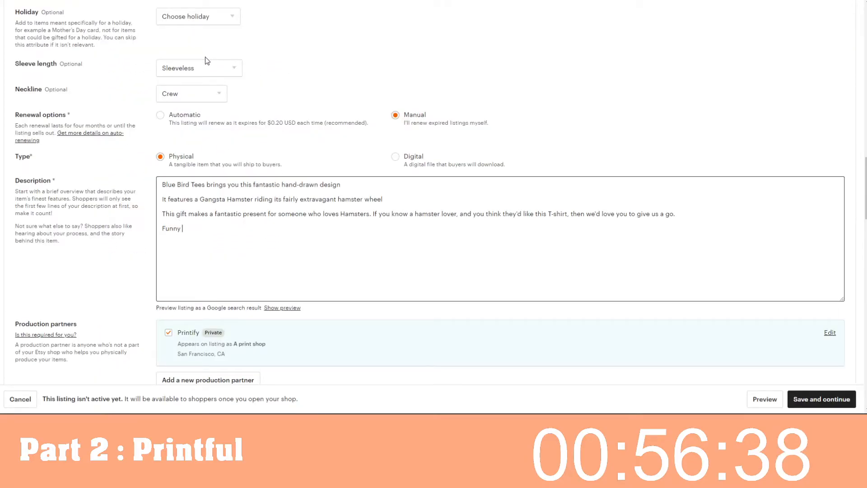
key("BackSpace")
key("BackSpace")
key("BackSpace")
key("BackSpace")
key("BackSpace")
key("BackSpace")
key("ctrl+Tab")
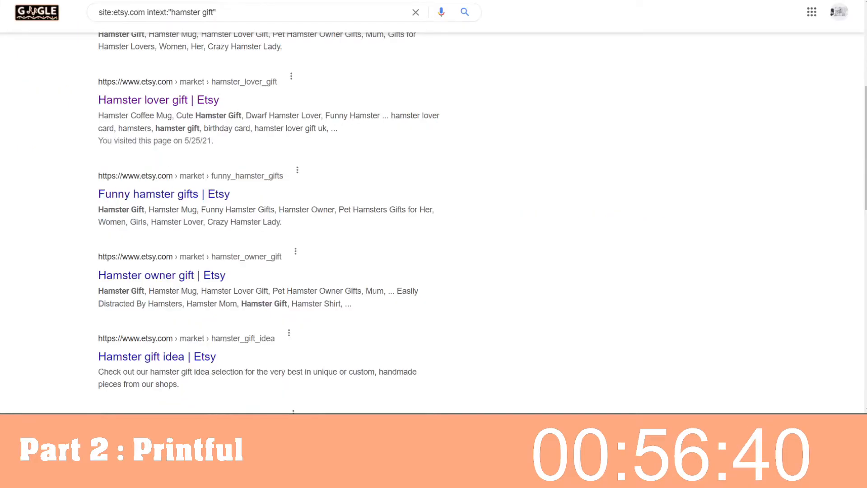
key("ctrl+shift+Tab")
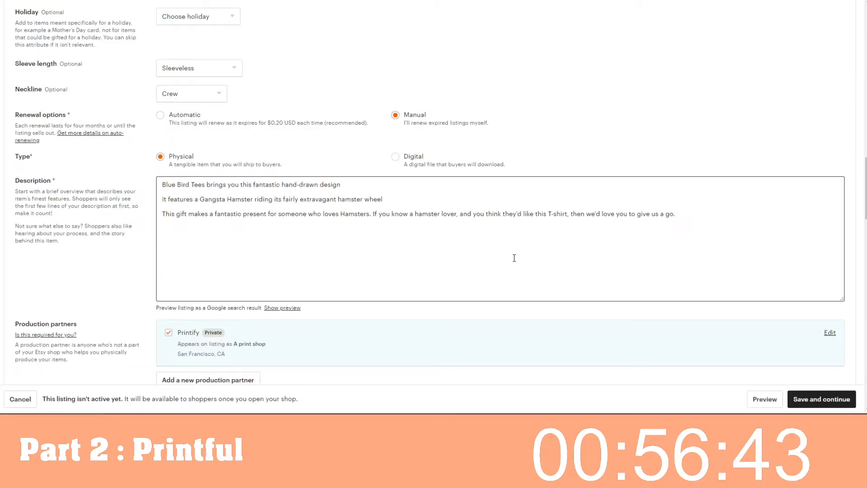
Insert "or owner, see if they'll enjoy this hamster lover gift" after "hamster lover" in the description's third line.
double_click(444, 213)
left_click(456, 214)
key("Delete")
type("or owner, o")
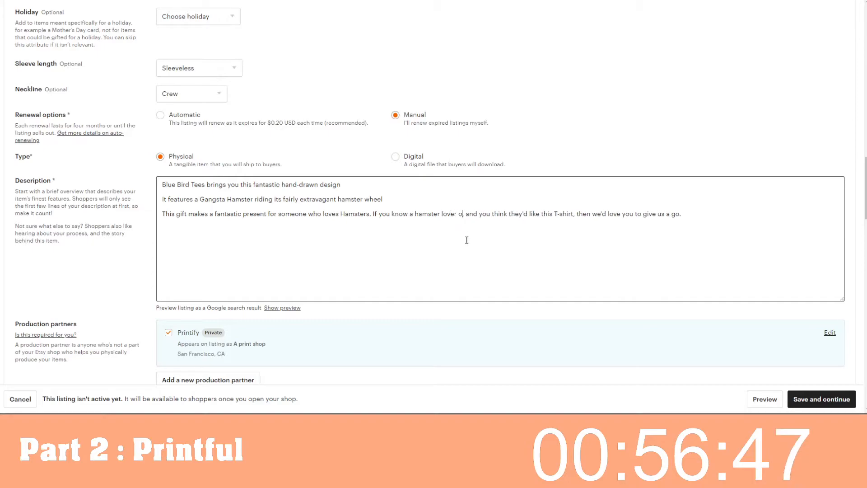
type("ee if they'll enjoy")
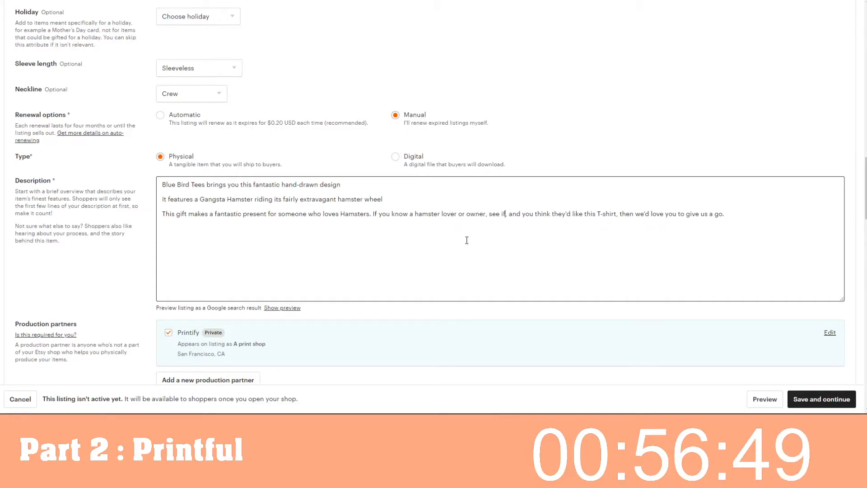
type(" this hamster lo")
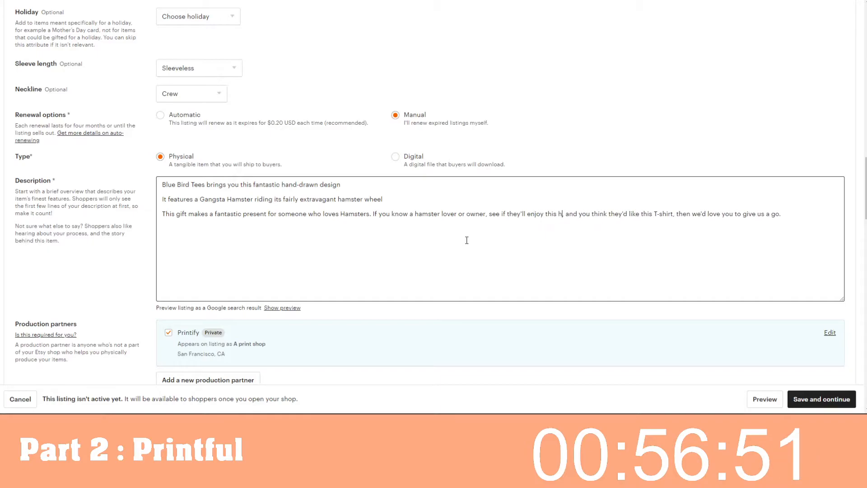
type("ver gift")
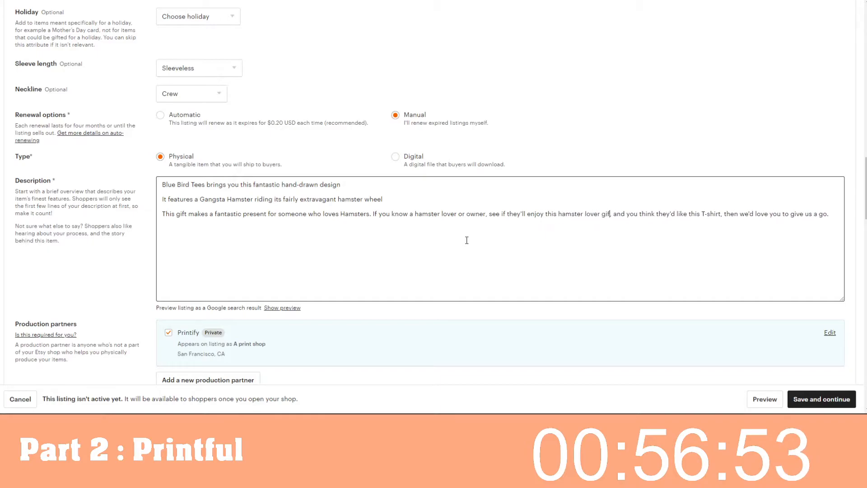
Replace "lover gift" with "own gift.", delete the rest of that description sentence and start a new line.
key("BackSpace")
key("BackSpace")
key("BackSpace")
key("BackSpace")
key("BackSpace")
key("BackSpace")
key("BackSpace")
key("BackSpace")
key("BackSpace")
key("BackSpace")
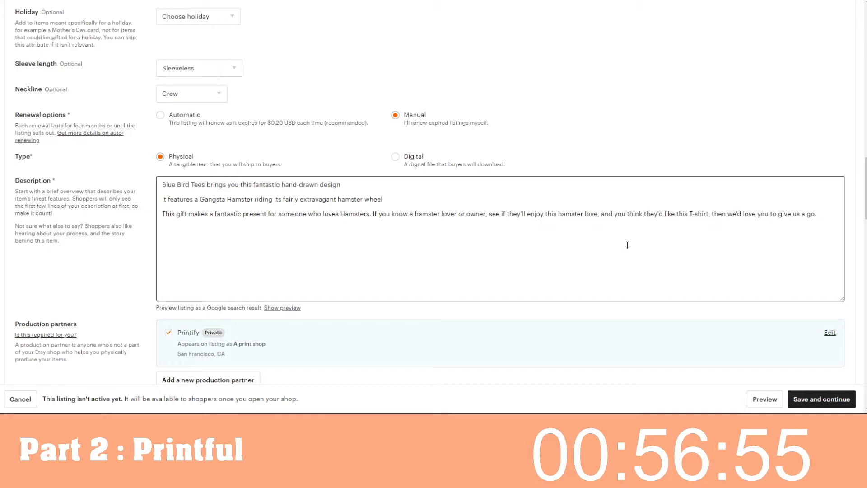
type("own gift.")
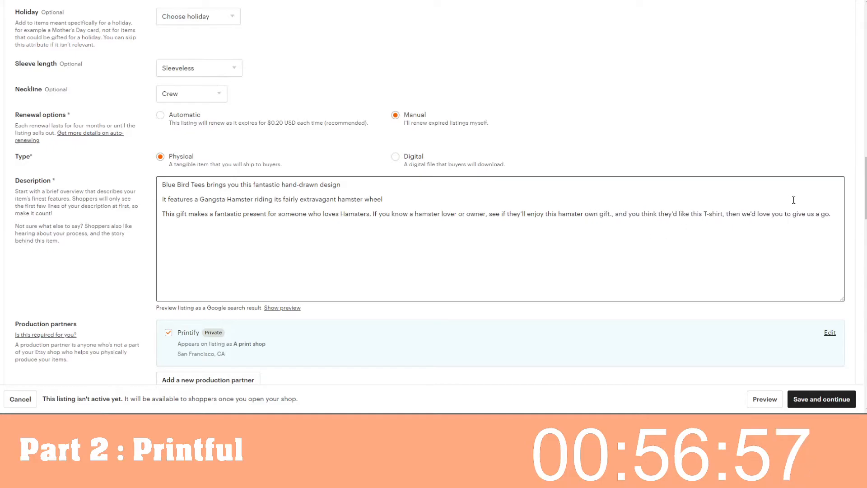
left_click_drag(834, 215, 613, 216)
key("BackSpace")
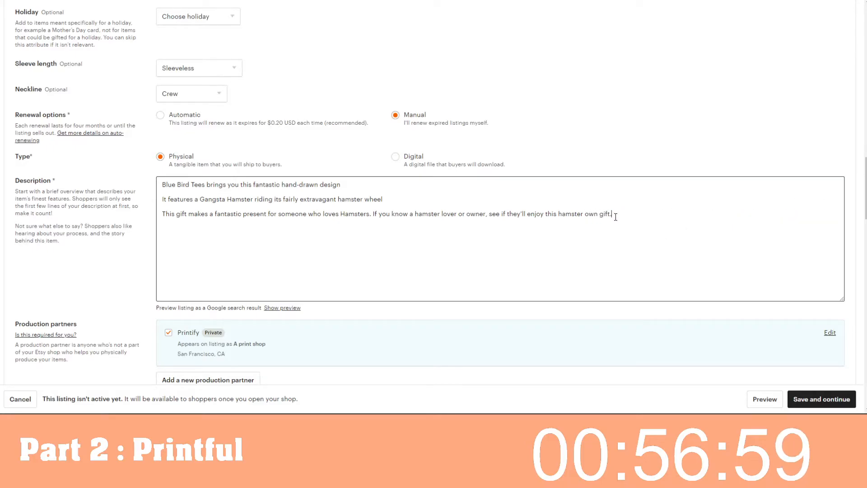
key("Return")
Check further "hamster gift" results on Google for keyword ideas and return to the Etsy listing.
left_click(189, 1)
scroll(226, 211, "down", 6)
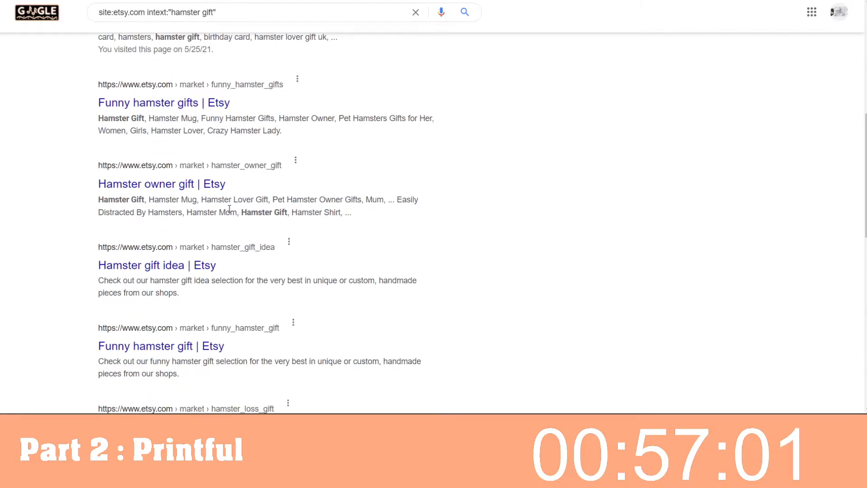
left_click(136, 1)
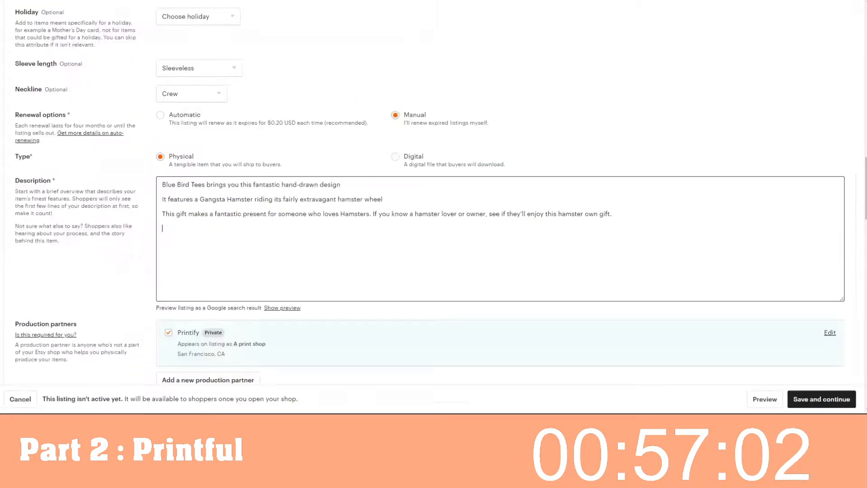
Write "This T-shirt design is absolutely unique, and we're incredibly proud of it." as the description's fourth line.
type("Probasbl")
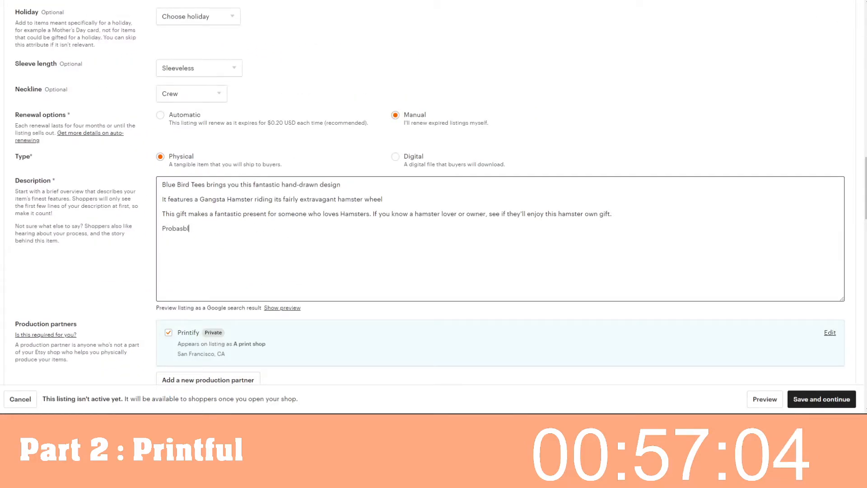
key("ctrl+BackSpace")
type("This ")
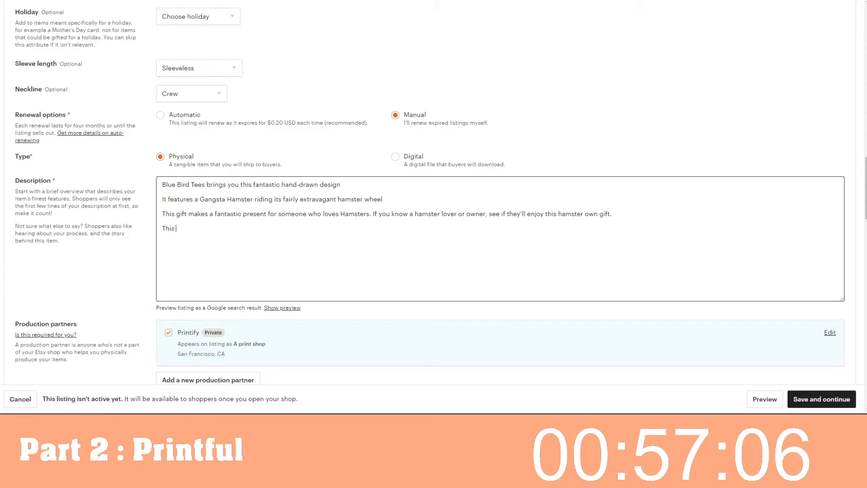
type("t-shirt des")
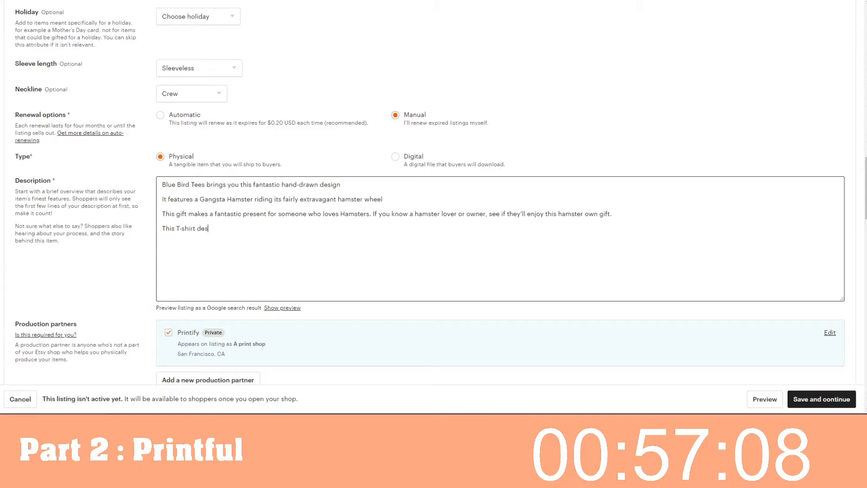
type("ign is absolutely un")
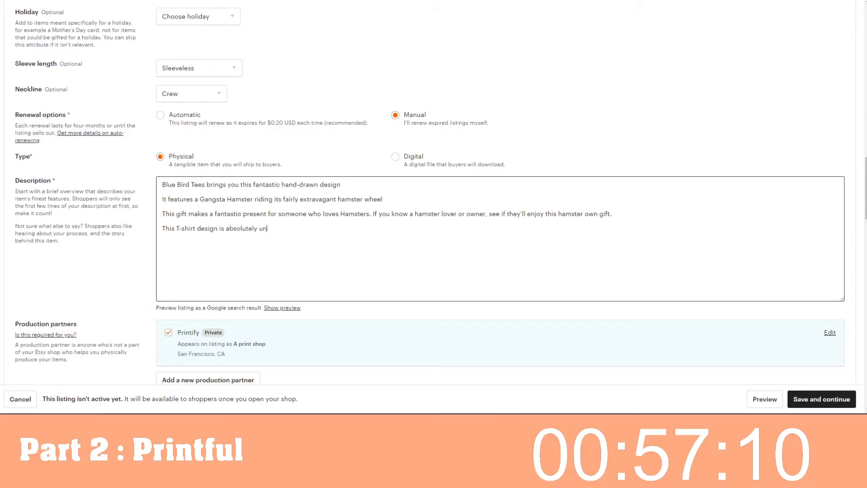
type("ique, and ")
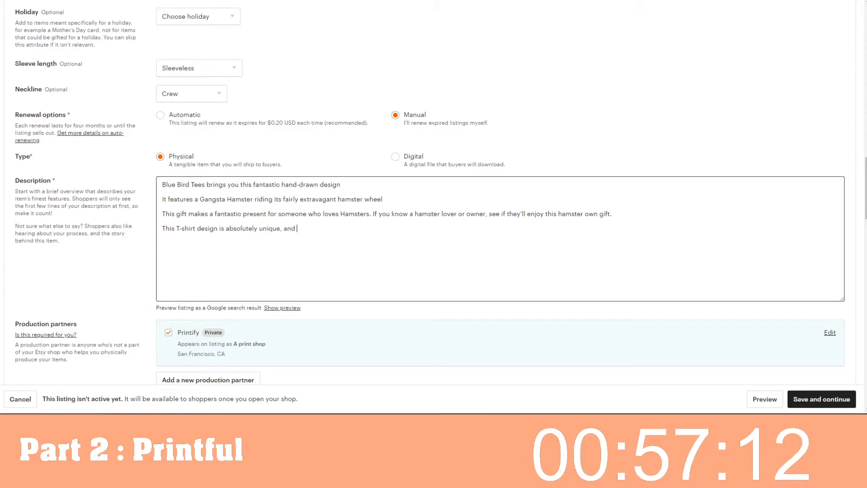
type("we're incred")
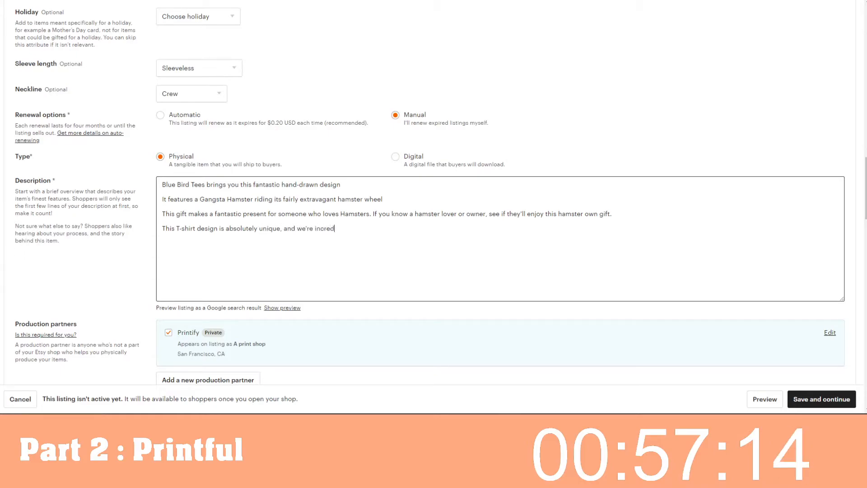
type("ibly proud of it.")
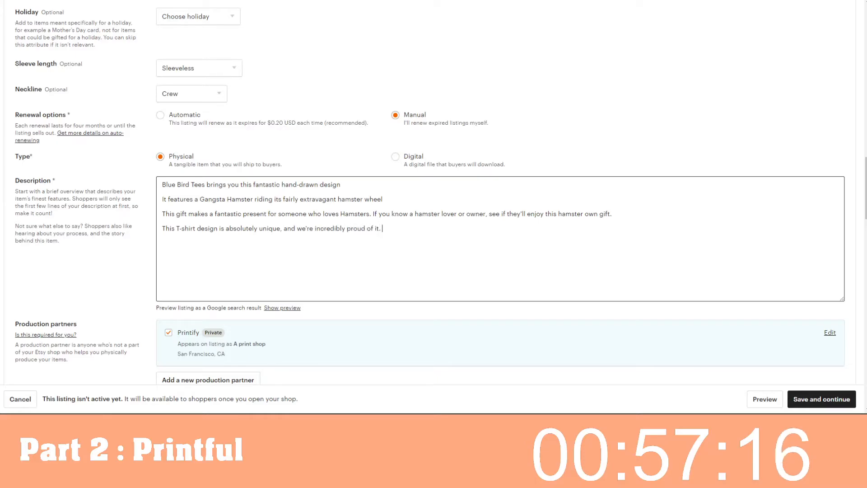
Look through the rest of the Google "hamster gift" results and page 2 for keyword ideas, passing the robot check.
key("ctrl+Tab")
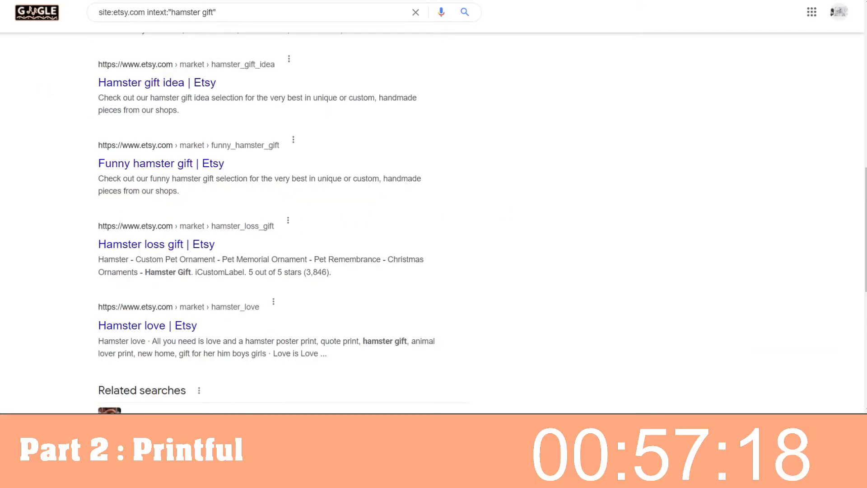
scroll(222, 224, "down", 5)
scroll(223, 223, "up", 3)
scroll(223, 223, "down", 6)
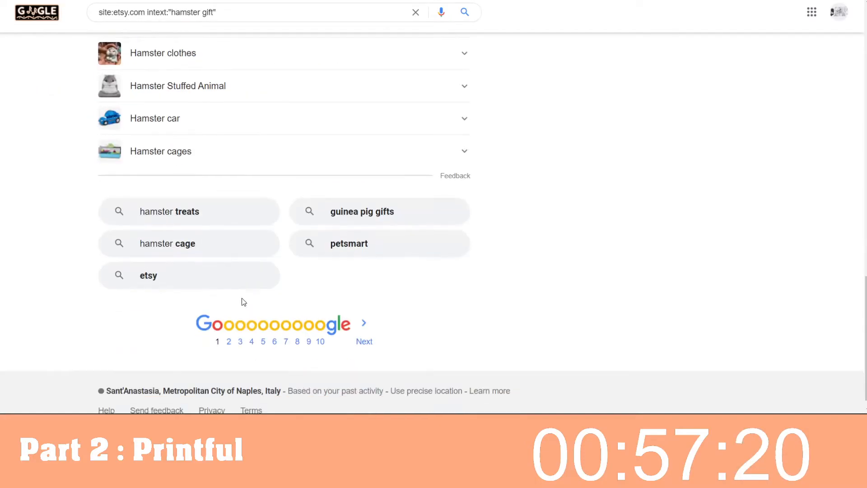
left_click(229, 342)
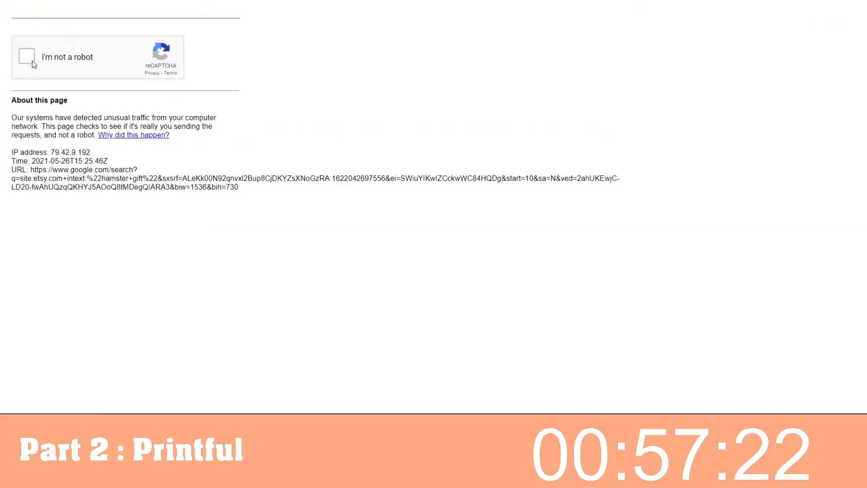
left_click(32, 61)
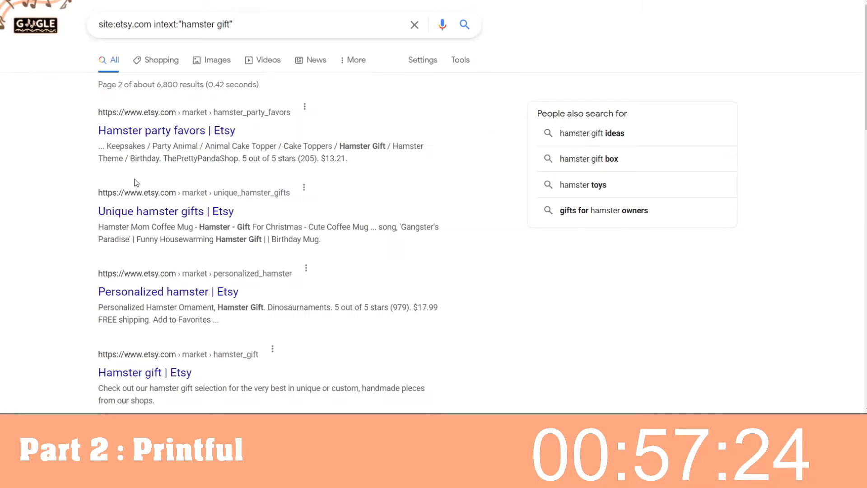
scroll(92, 177, "down", 1)
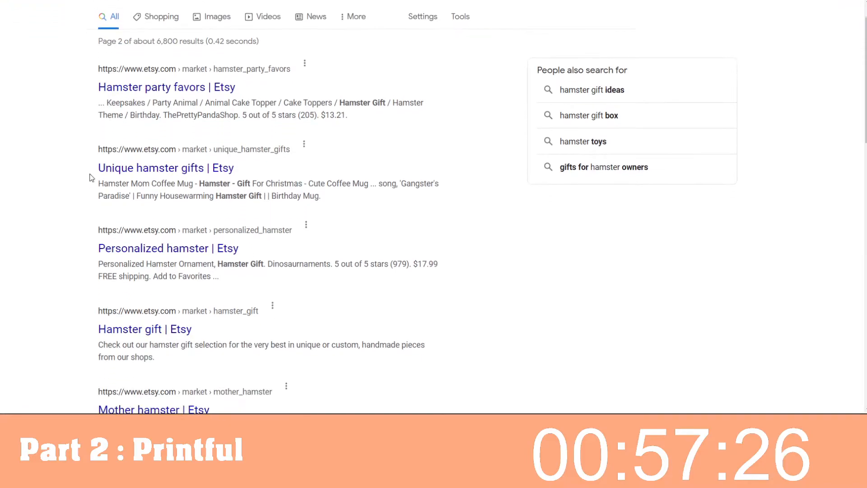
scroll(91, 177, "down", 7)
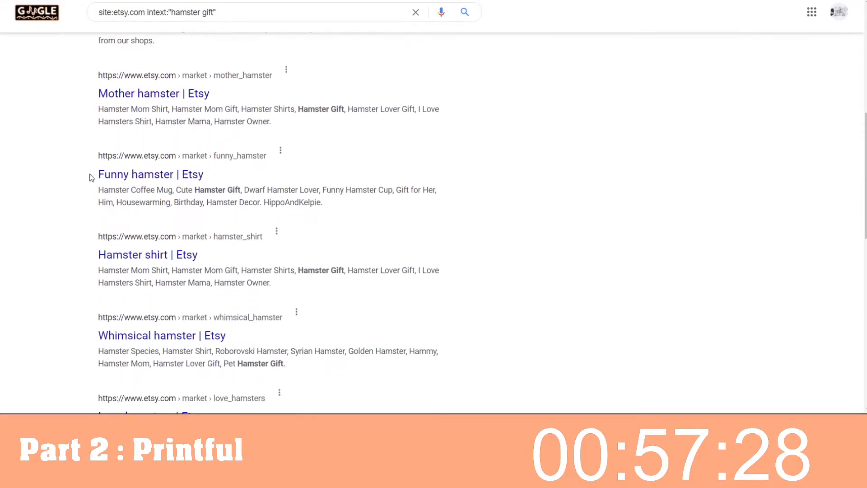
scroll(92, 178, "down", 5)
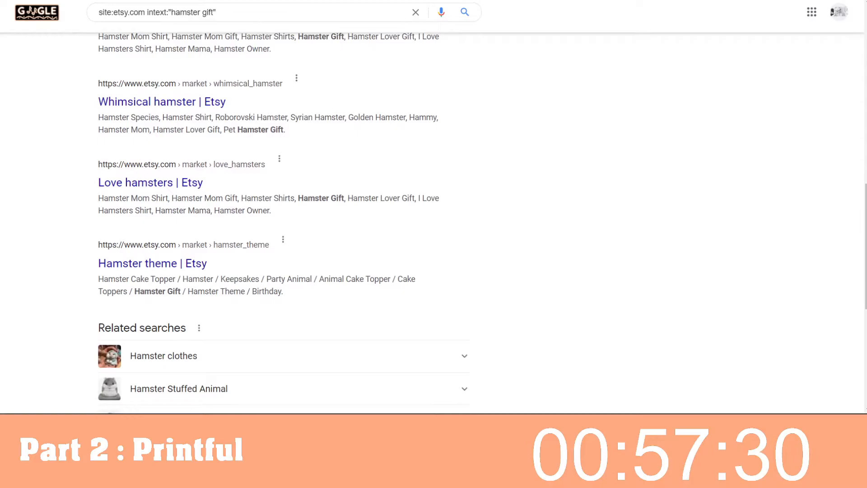
Open the Ahrefs Keyword Generator and find Google keyword ideas for "hamster lover" in the United States, passing the robot check.
key("ctrl+l")
type("ahrefs.com/key")
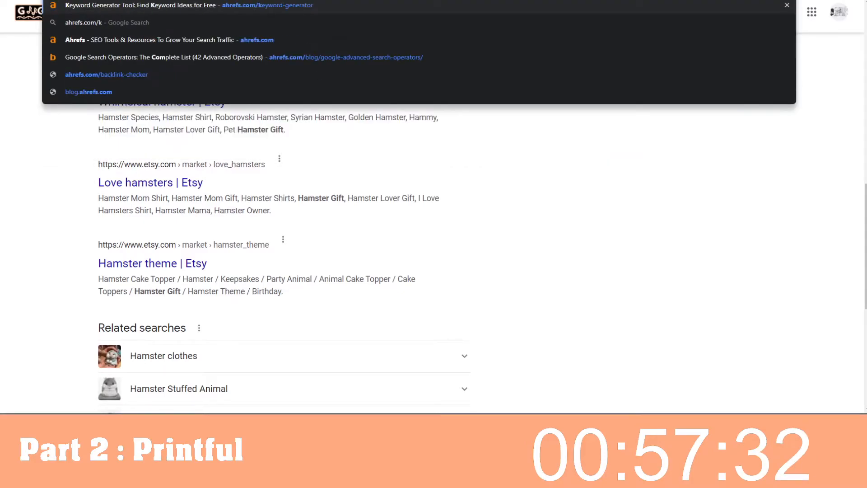
key("Return")
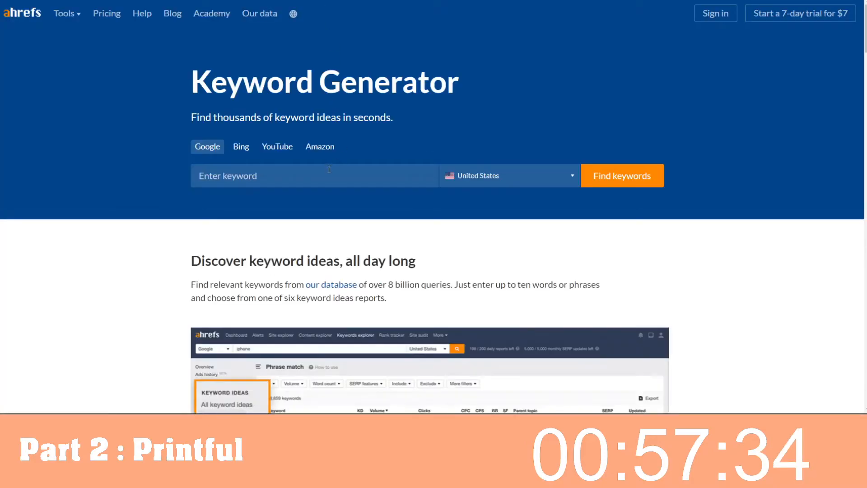
left_click(329, 170)
type("hamster lover")
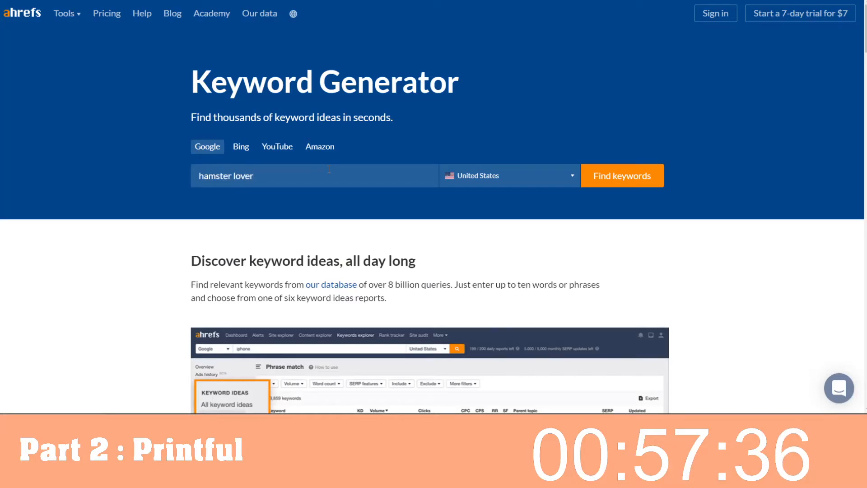
left_click(617, 175)
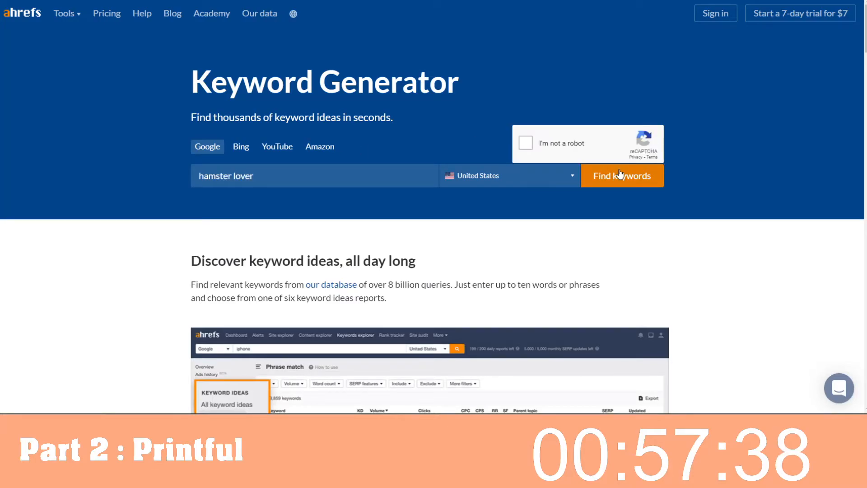
left_click(534, 148)
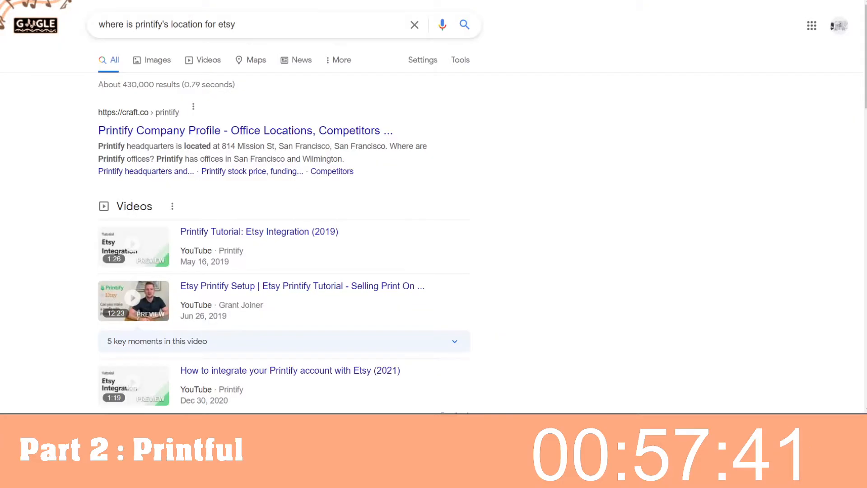
Search Google for "hamster lover gift", find the Etsy result and look at Etsy's "Hamster lovers" page.
key("ctrl+shift+Left")
key("ctrl+shift+Left")
key("ctrl+shift+Left")
key("ctrl+shift+Left")
key("ctrl+shift+Left")
key("ctrl+shift+Left")
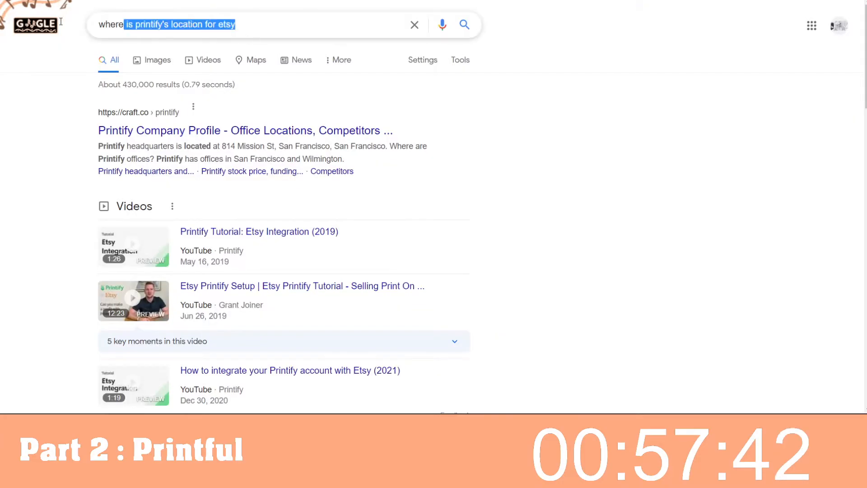
type("hamster lover gift")
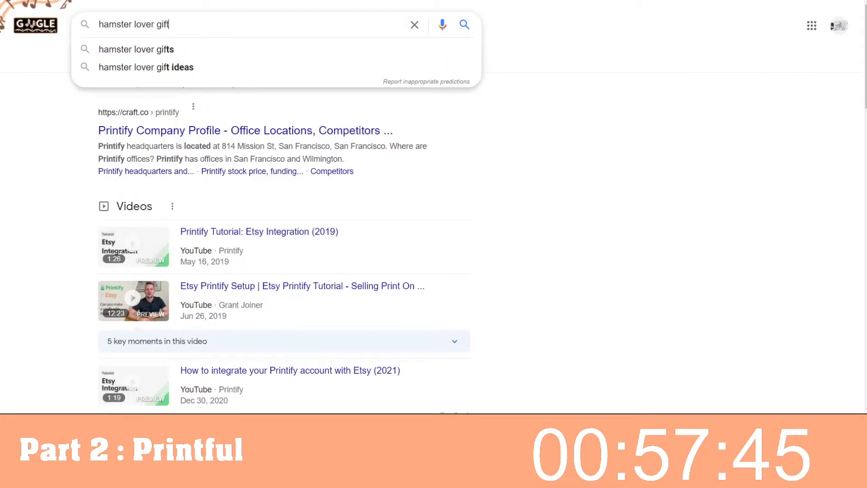
key("Return")
key("ctrl+f")
type("etsy")
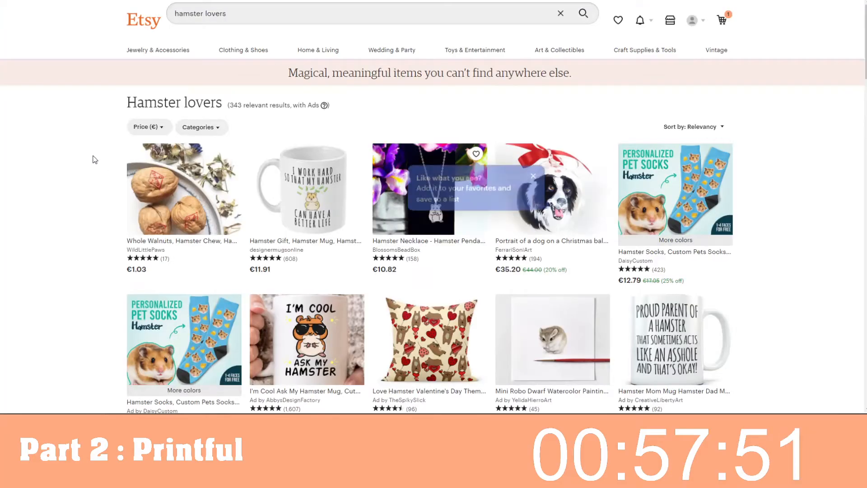
scroll(61, 147, "down", 1)
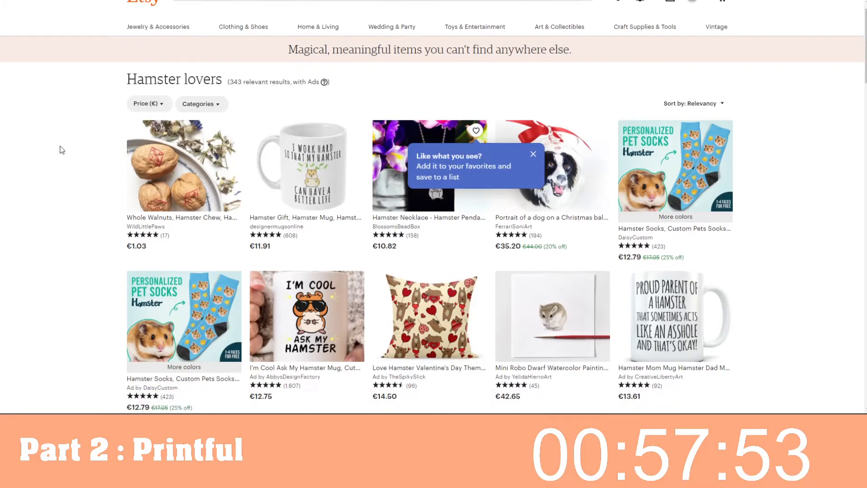
Review the Ahrefs keyword ideas for "hamster lover" and return to the Etsy listing.
key("ctrl+shift+Tab")
scroll(217, 230, "down", 3)
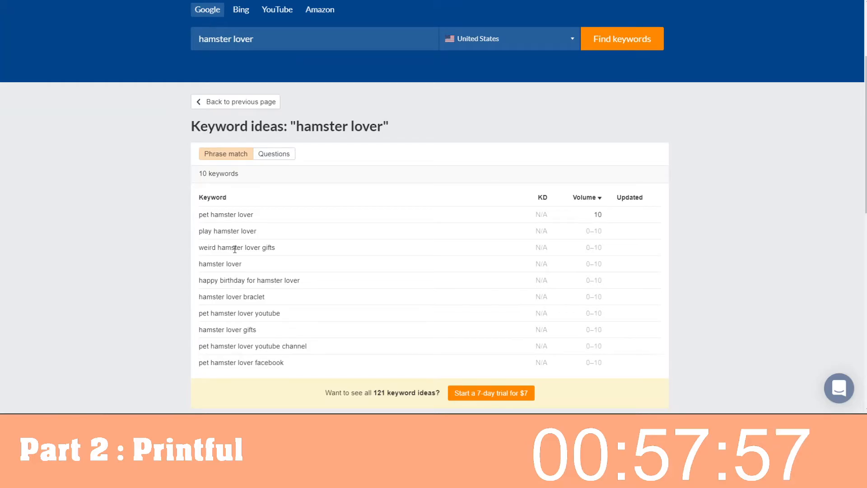
key("ctrl+Tab")
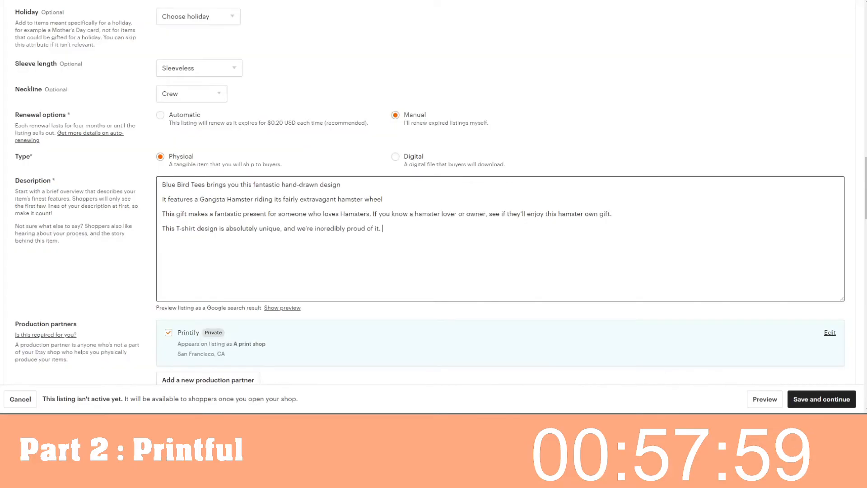
Add "We can definitely call this a weird hamster lover gift, which will make your friend or loved one laugh." to the description's fourth line.
type("W")
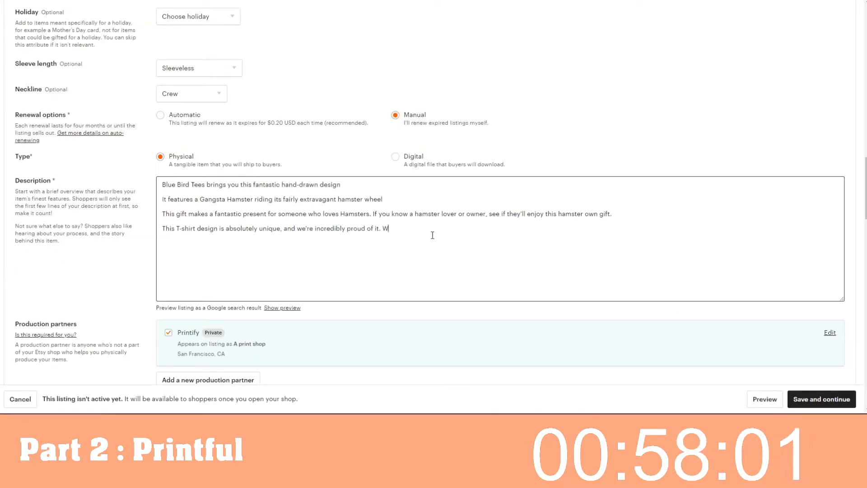
type("e can def")
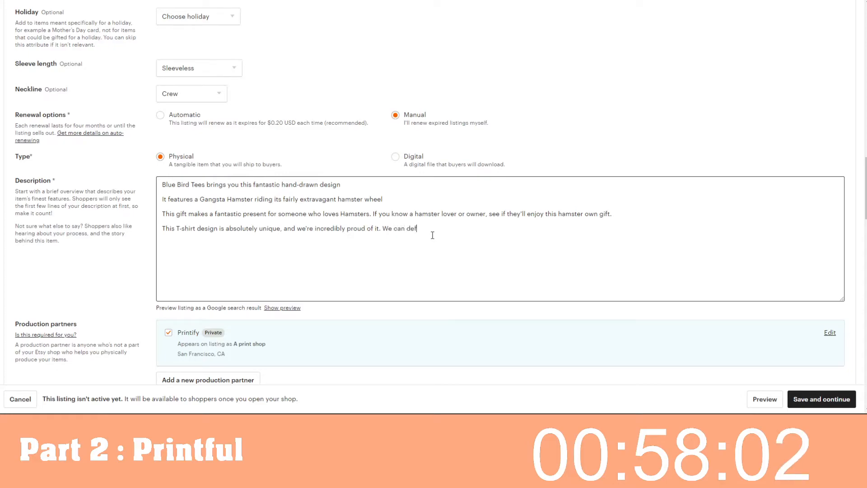
type("initely call this a weird")
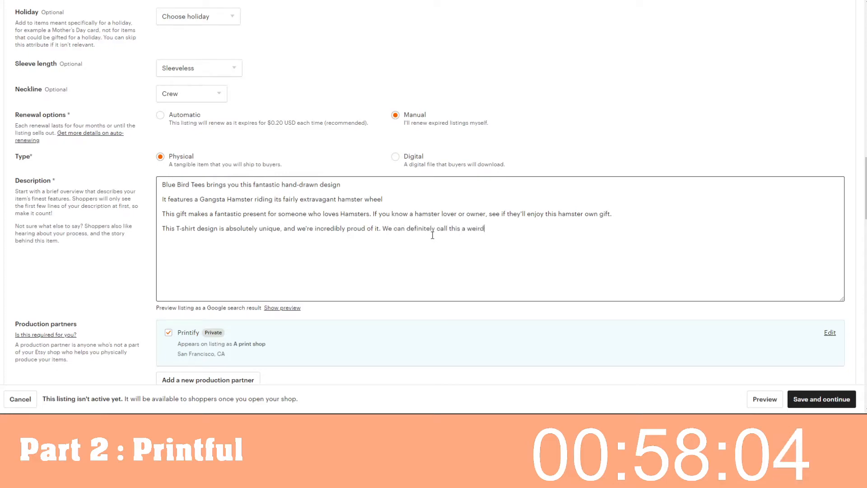
type(" hamster lover gift, which")
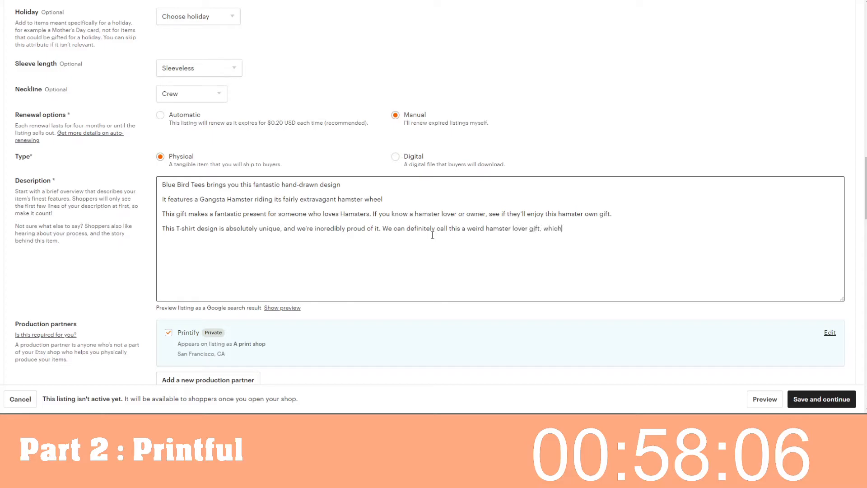
type(" will make you r fr")
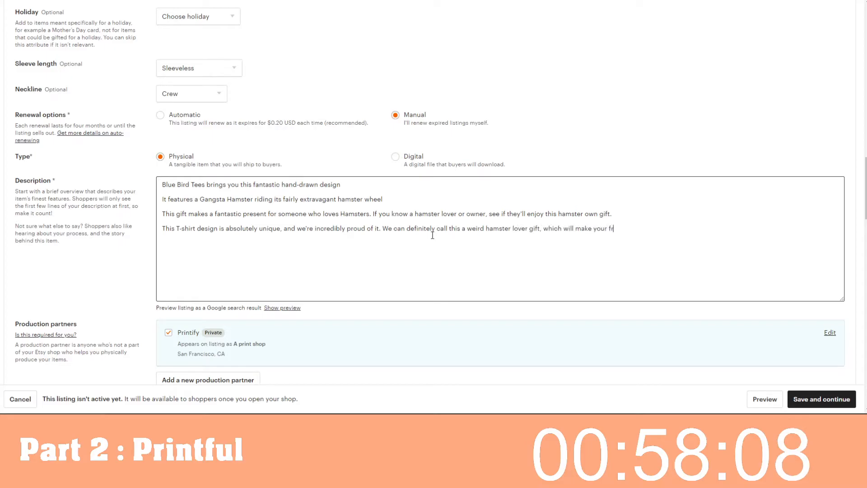
type("iend or loved on")
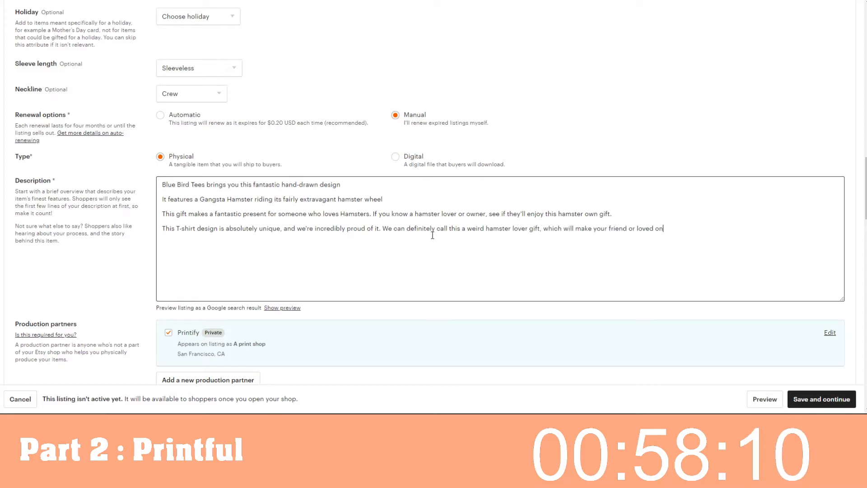
type("e la")
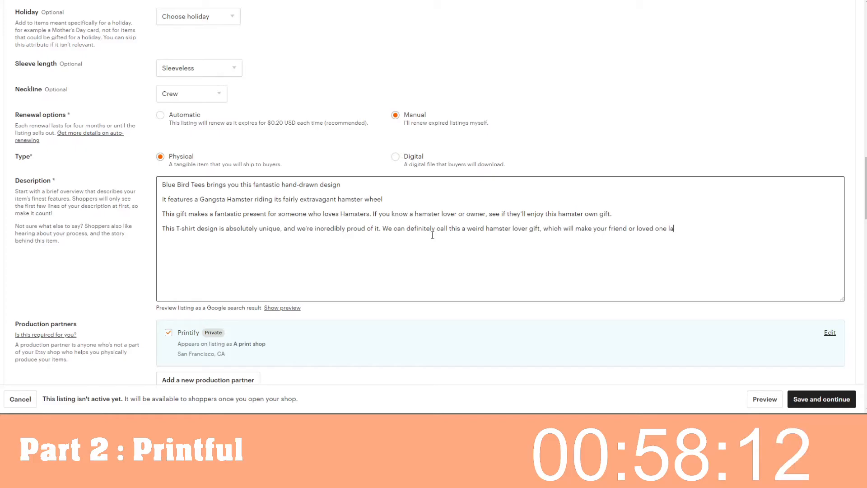
type("ugh.")
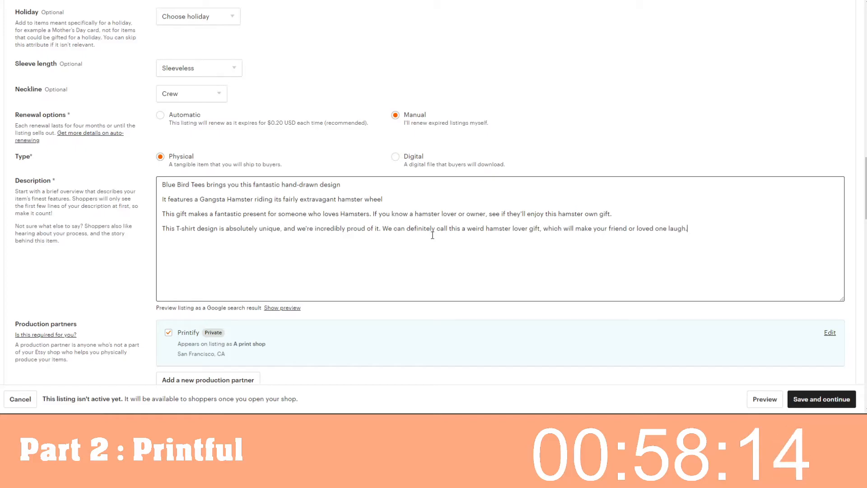
Add "It's a shirt that can be worn proudly by anyone, especially those of us who adore hamsters." as the description's fifth line.
type("It's a")
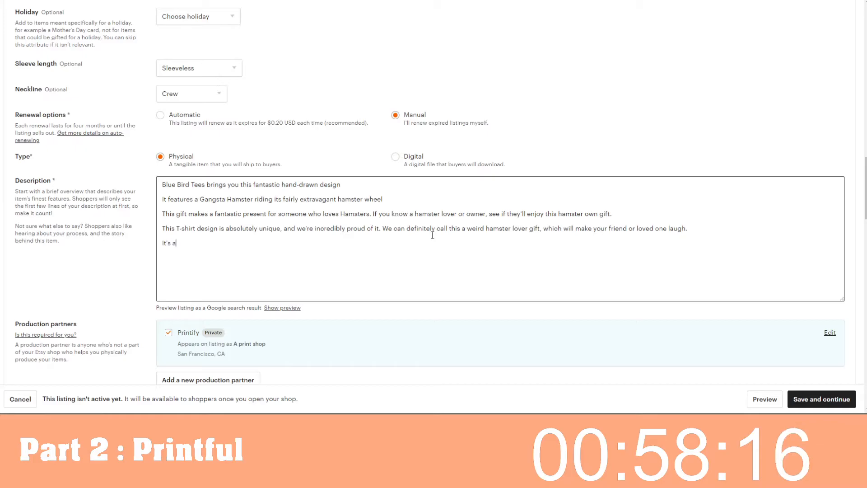
type(" shirt that can be wor")
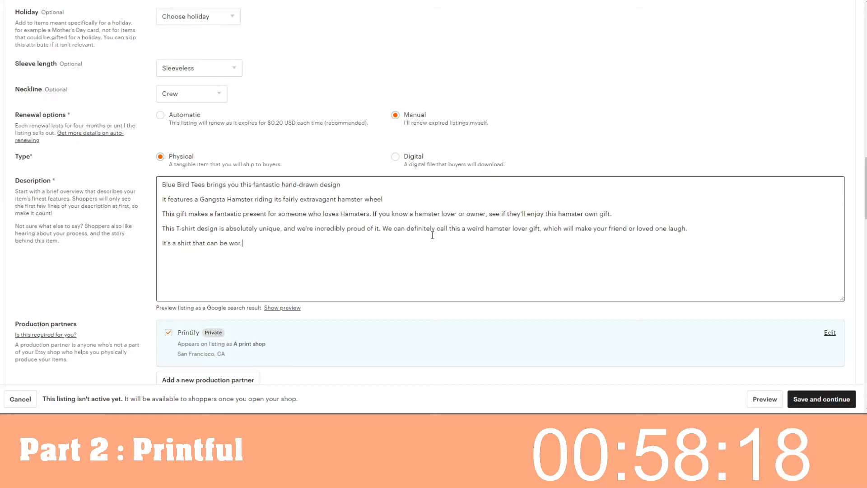
type("n produ")
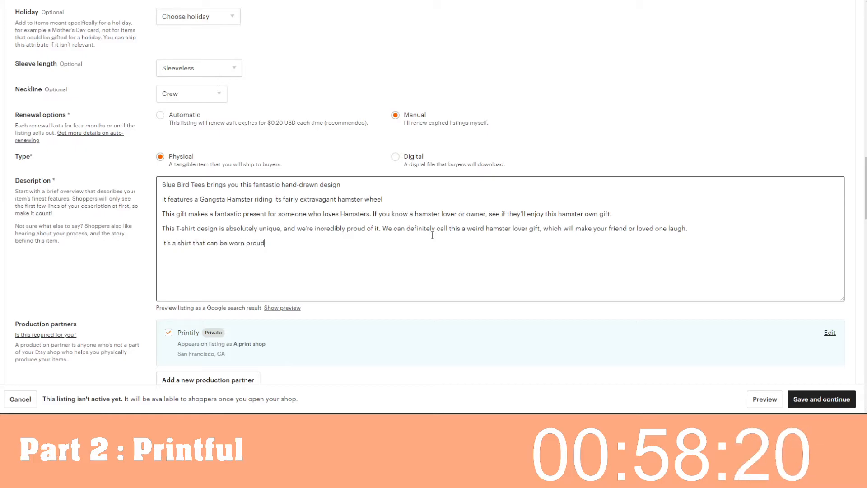
type("ly by anyone, esp")
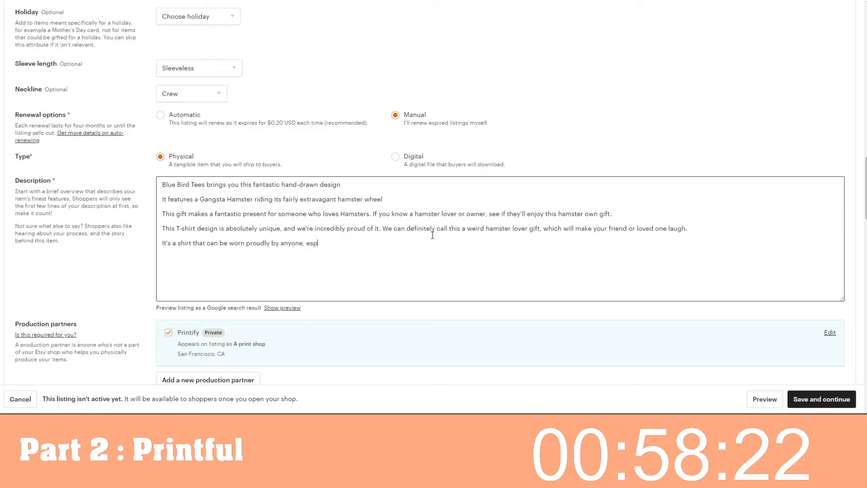
type("ecially those of us who")
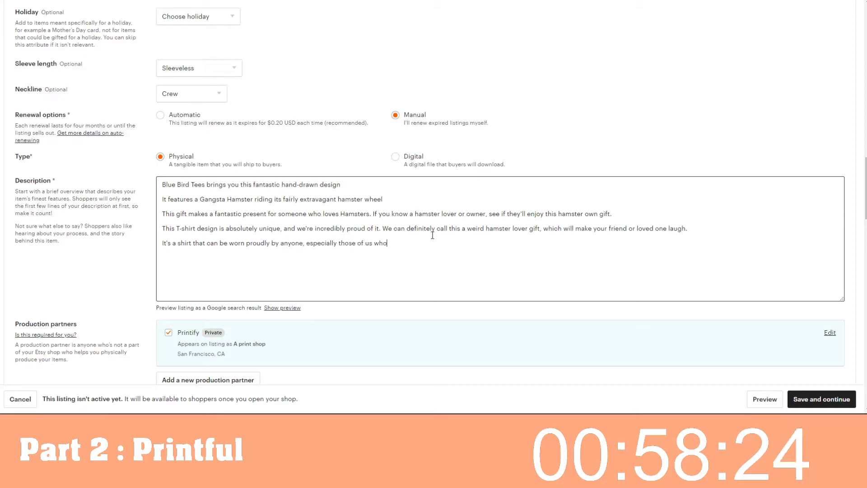
type(" adore hamsters.")
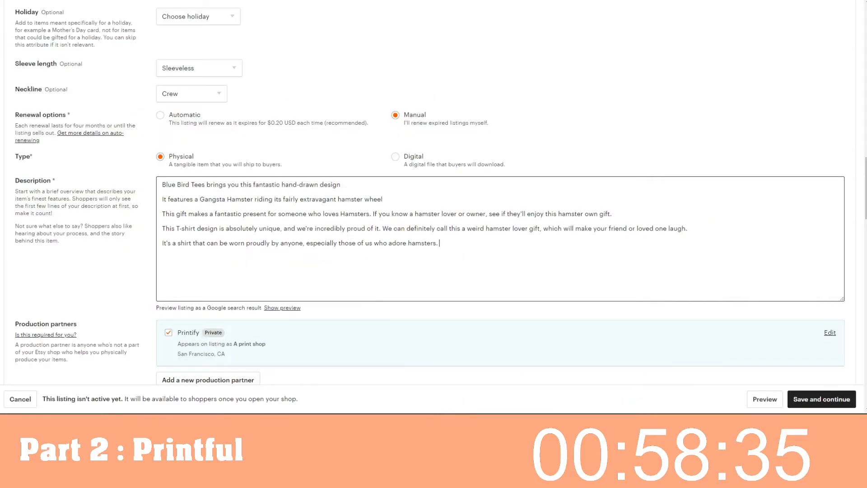
Append "If you have a crazy hamster lady or lad in your family or friend's group then definitely give this T a try today!" to the description.
type("If you have a")
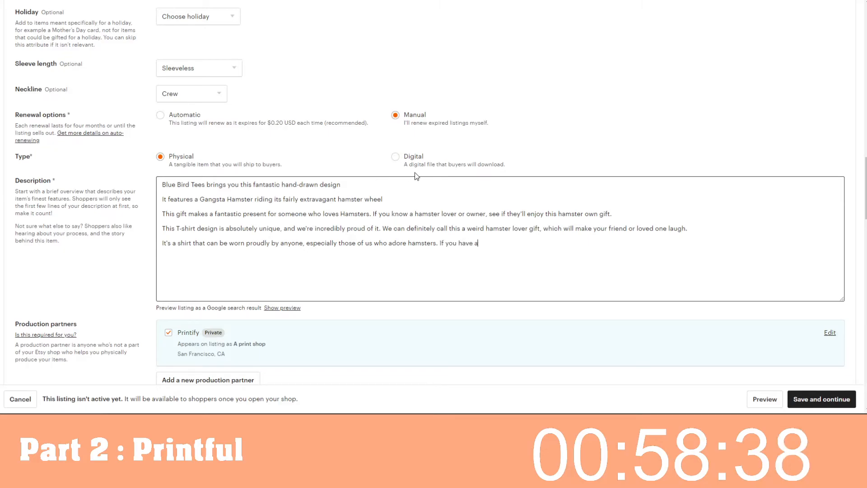
type(" crazy hamster lady or lad ")
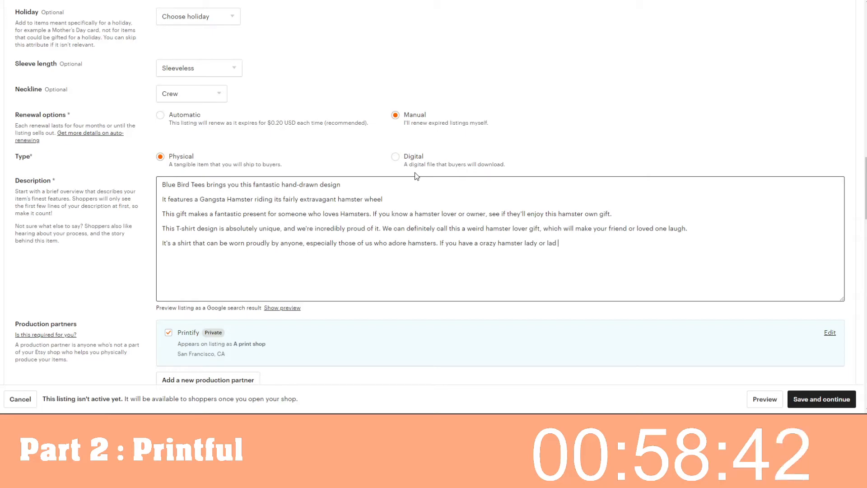
type("in your family or friend's grou")
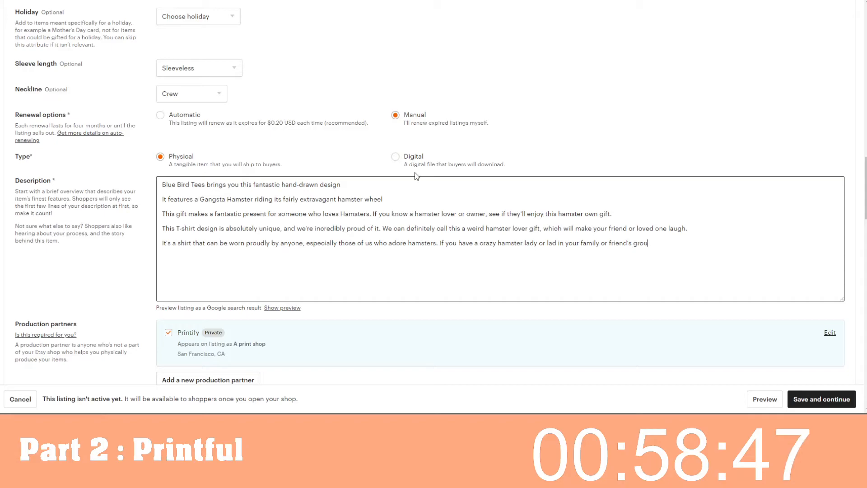
type("p then definitely give this T a try today!")
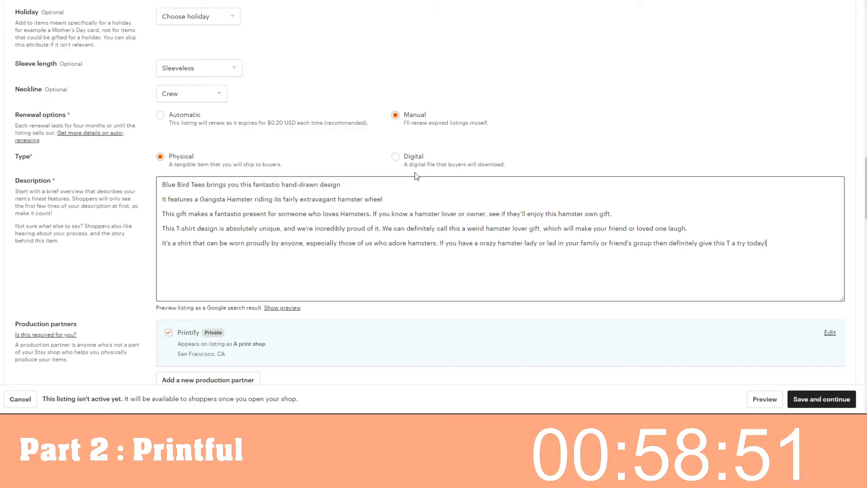
Extend the listing title with "- Weird and funny Hamster lover gifts" after "Gangsta Hamsta".
scroll(532, 253, "up", 15)
triple_click(352, 233)
key("ctrl+x")
key("ctrl+z")
left_click(357, 232)
type("- Weird and fu")
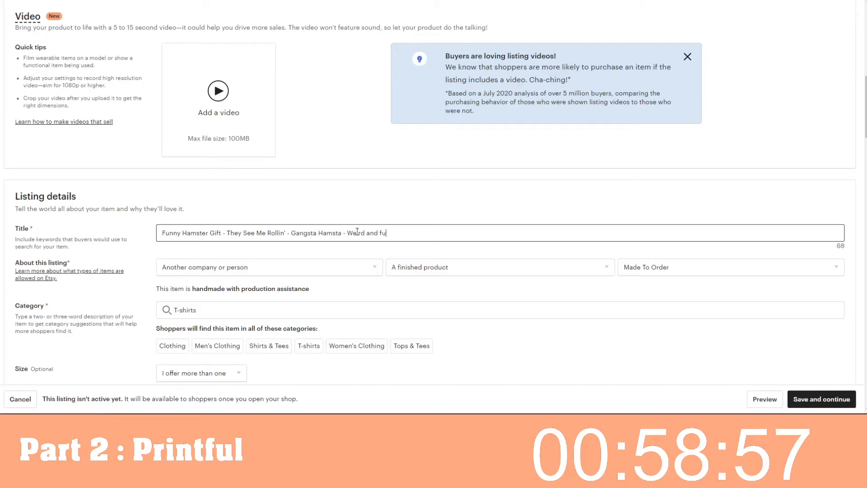
type("nny Hamster loev")
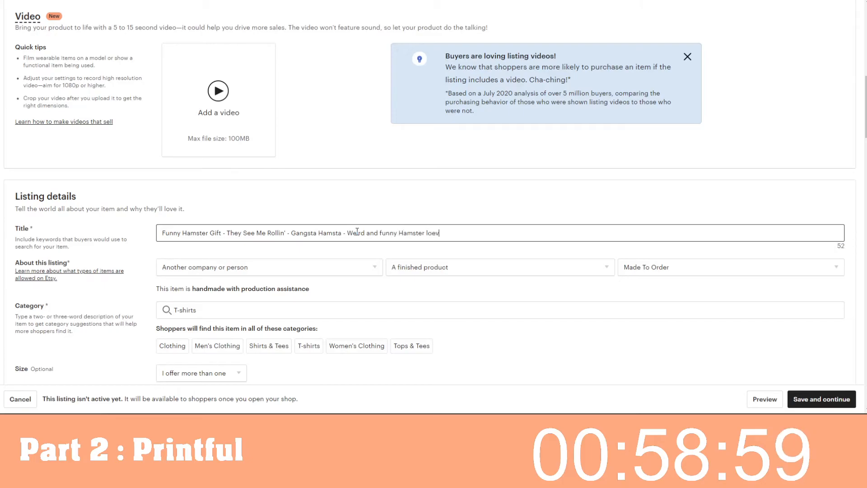
key("BackSpace")
key("BackSpace")
type("ver gifts")
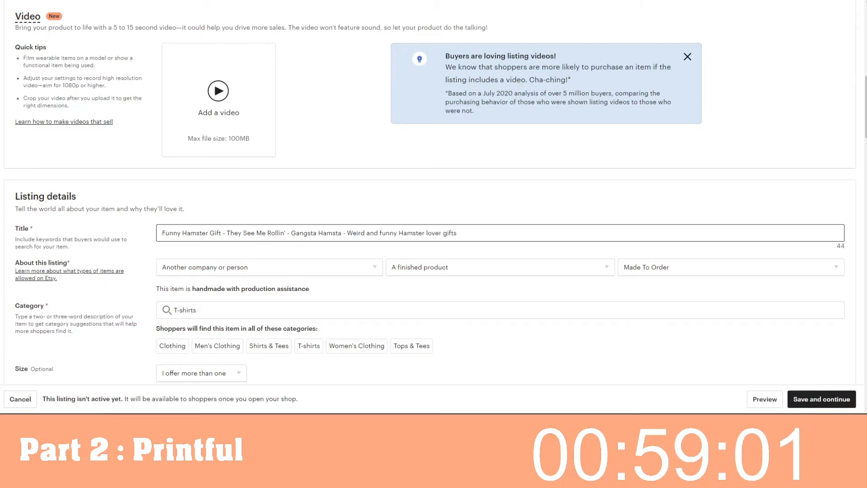
Check Etsy's "Hamster lovers" results page and enter "Hamster lover gifts" as a tag in the listing being edited.
key("ctrl+Tab")
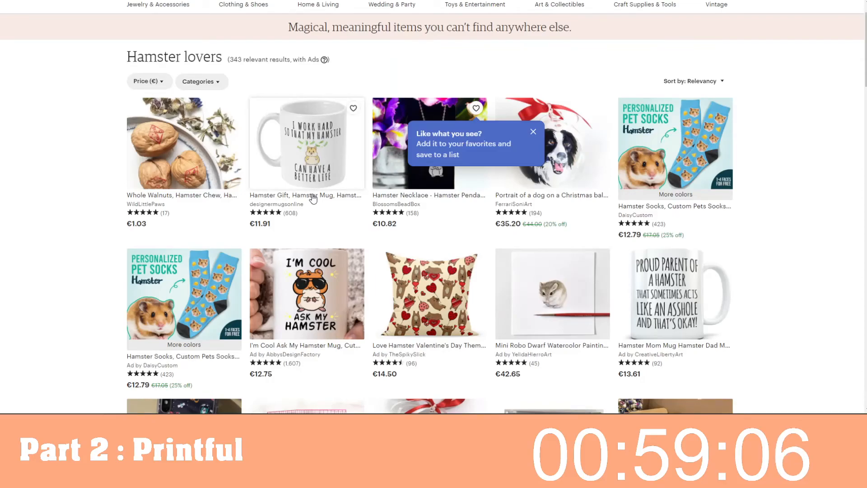
left_click(207, 0)
left_click(449, 258)
scroll(448, 258, "down", 15)
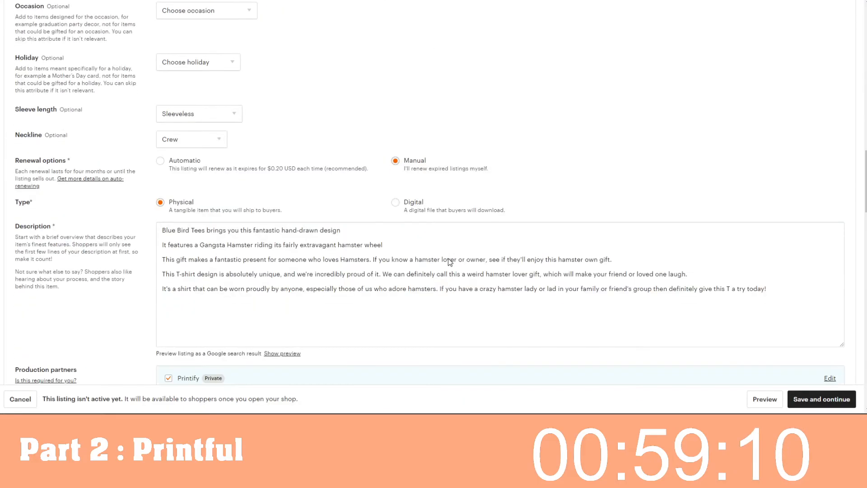
scroll(449, 263, "down", 3)
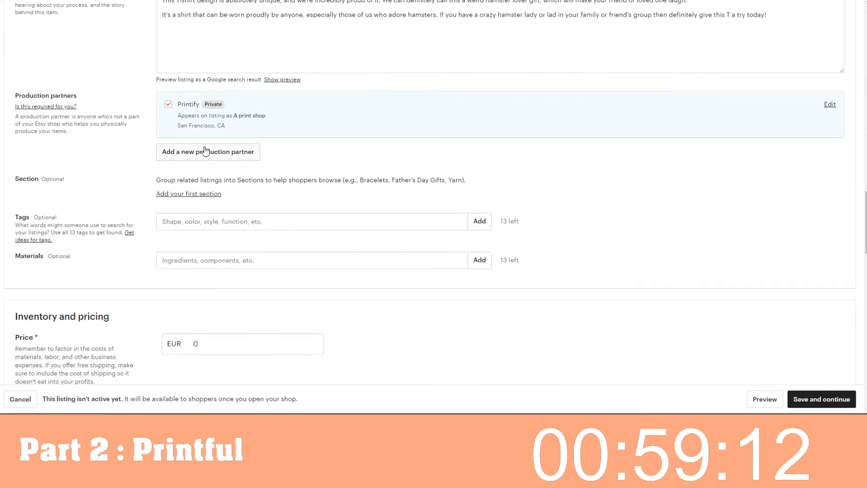
left_click(194, 221)
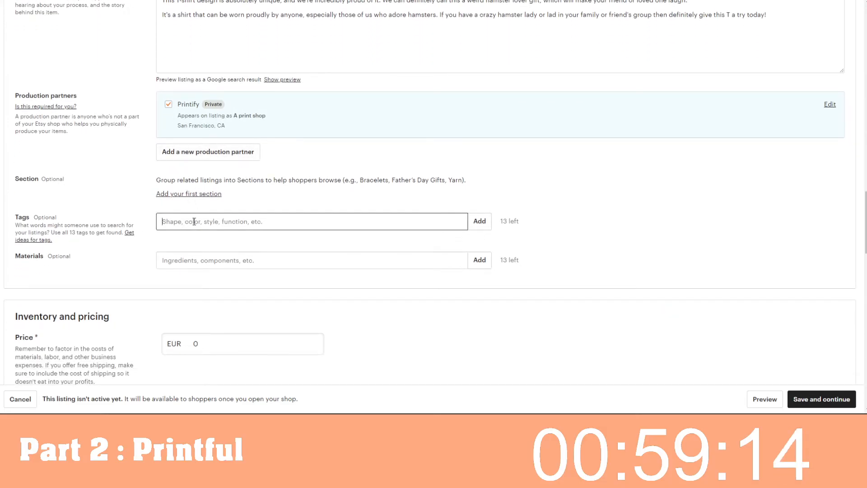
type("Hamster ")
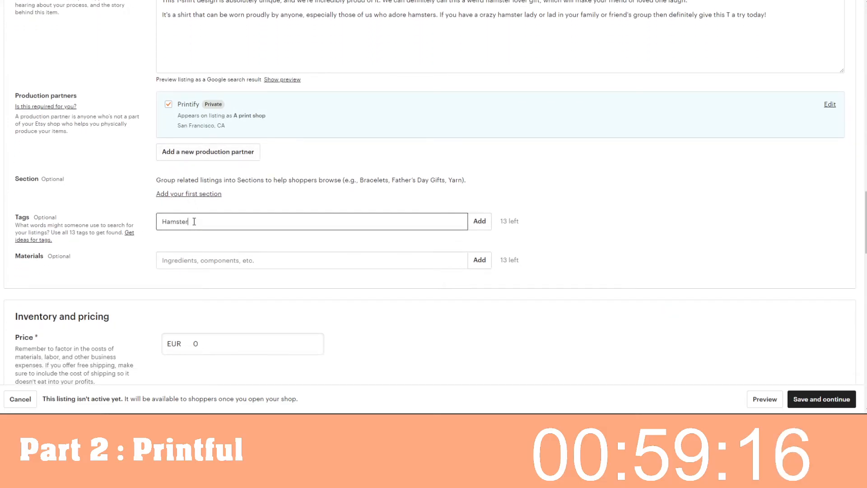
type("lover gifts")
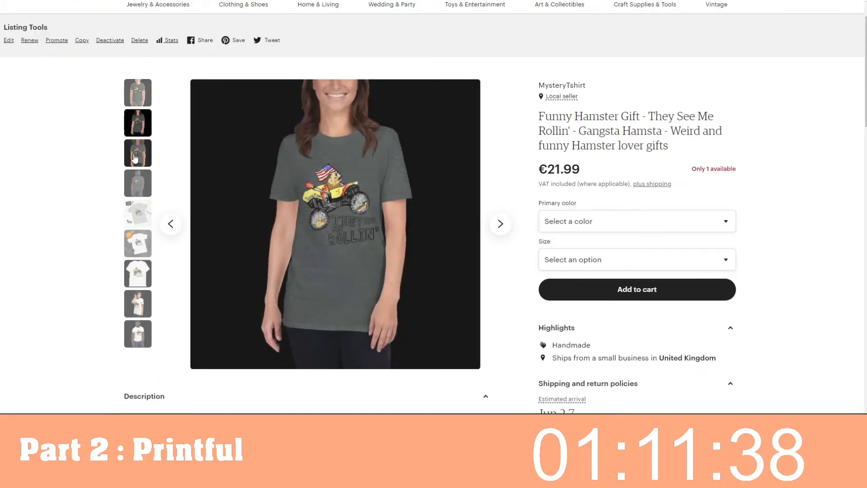
Look through the remaining T-shirt mockup photos on the published hamster listing, up to the last one.
left_click(139, 186)
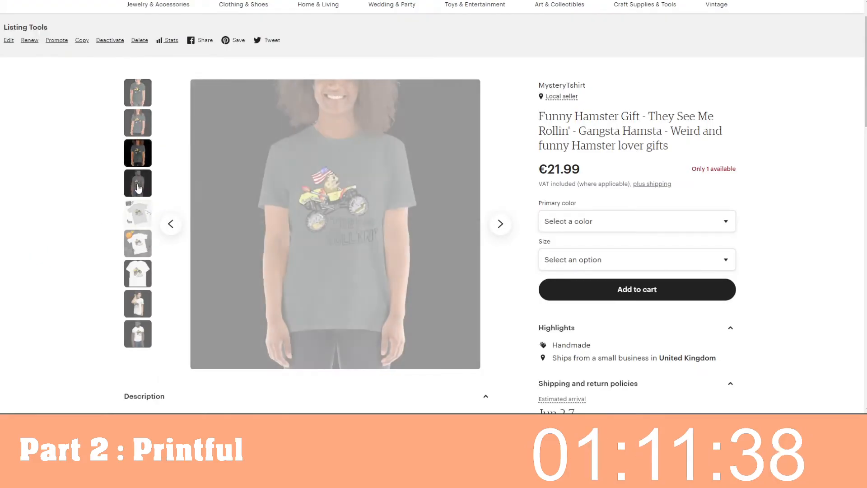
left_click(143, 218)
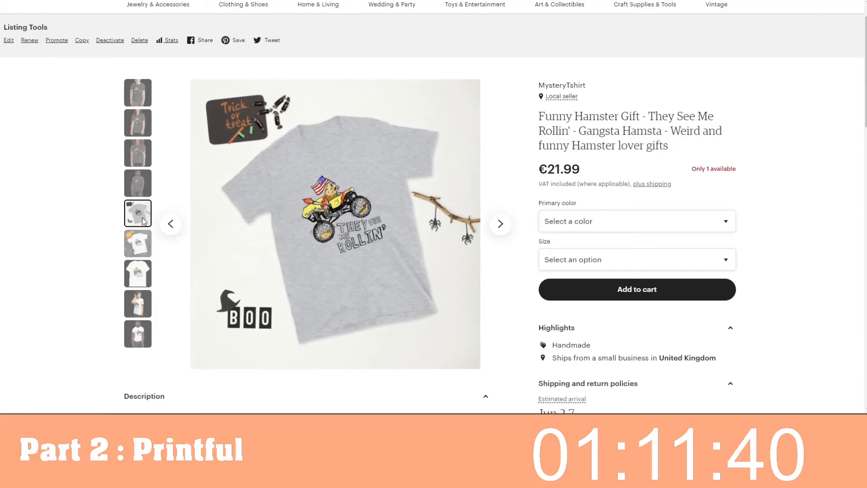
left_click(138, 242)
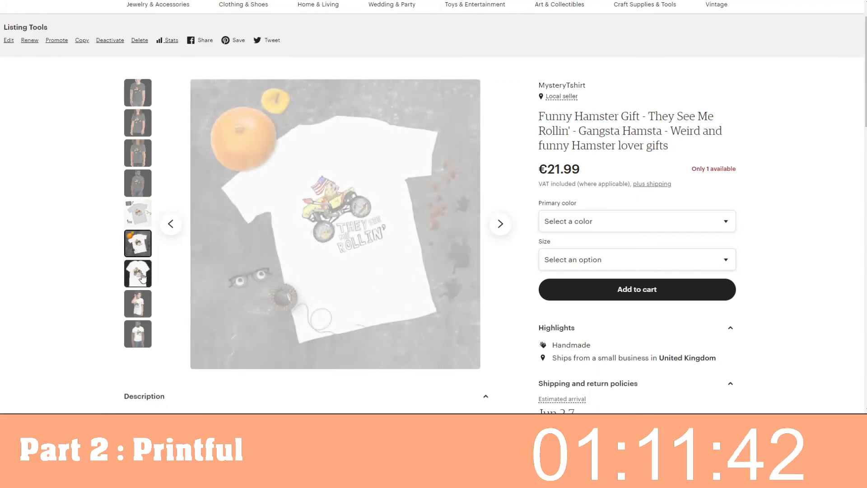
left_click(140, 278)
left_click(138, 304)
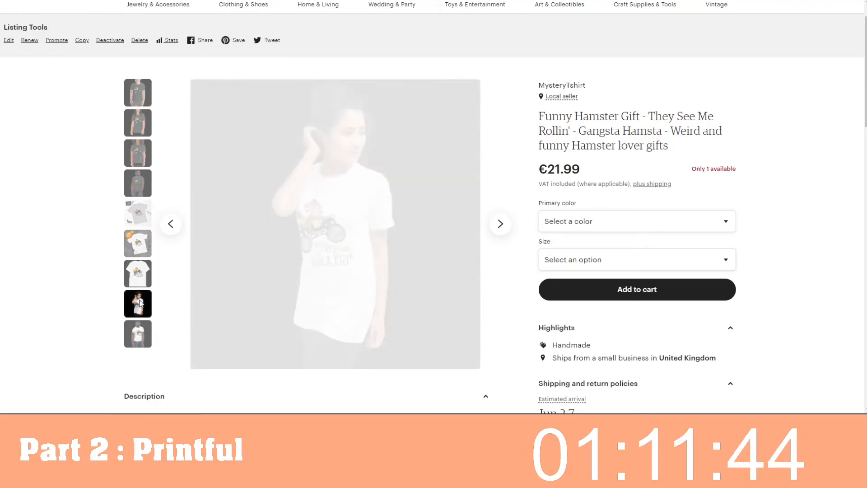
left_click(138, 334)
scroll(143, 299, "down", 3)
scroll(143, 299, "up", 4)
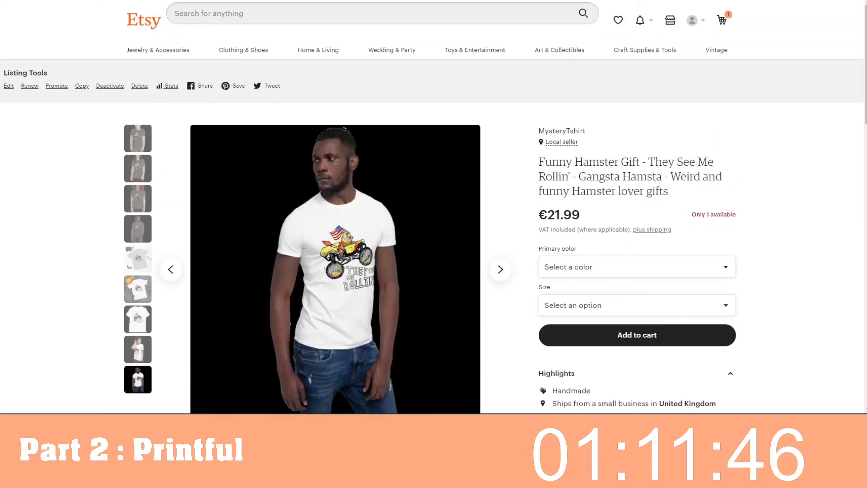
Visit the MysteryTshirt shop page, open its hamster T-shirt listing and review the price, shipping and description.
left_click(149, 72)
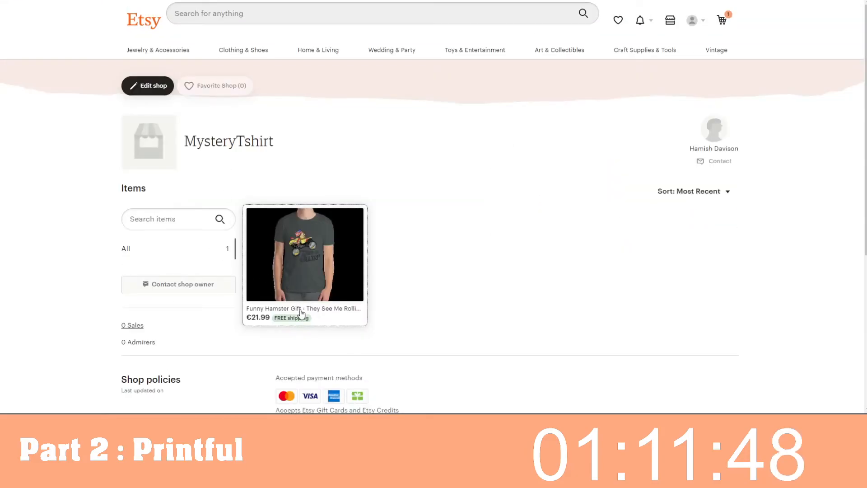
left_click(281, 321)
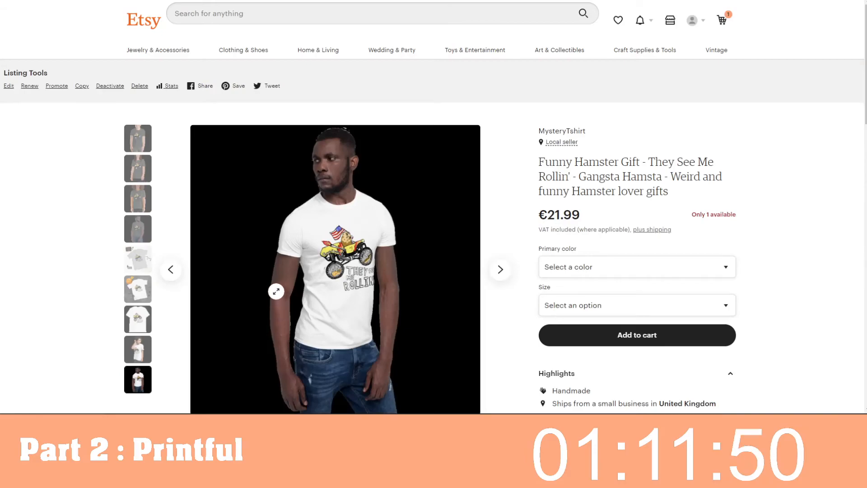
scroll(281, 321, "down", 1)
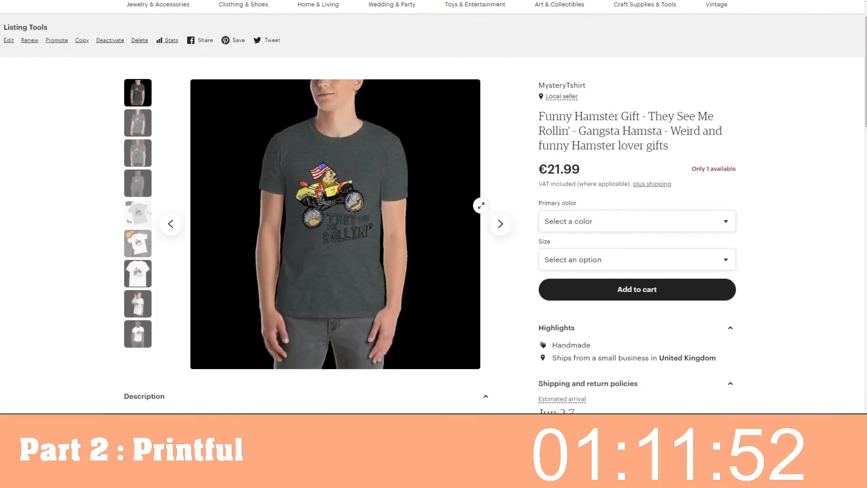
scroll(482, 206, "down", 2)
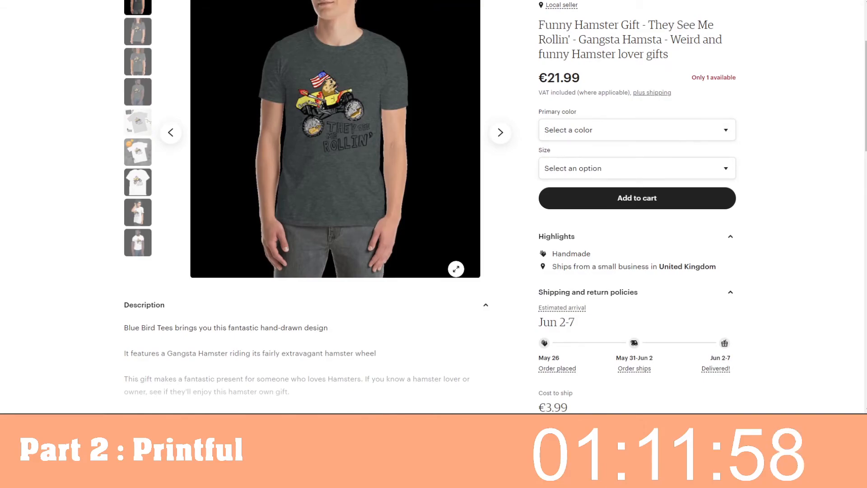
scroll(183, 85, "up", 3)
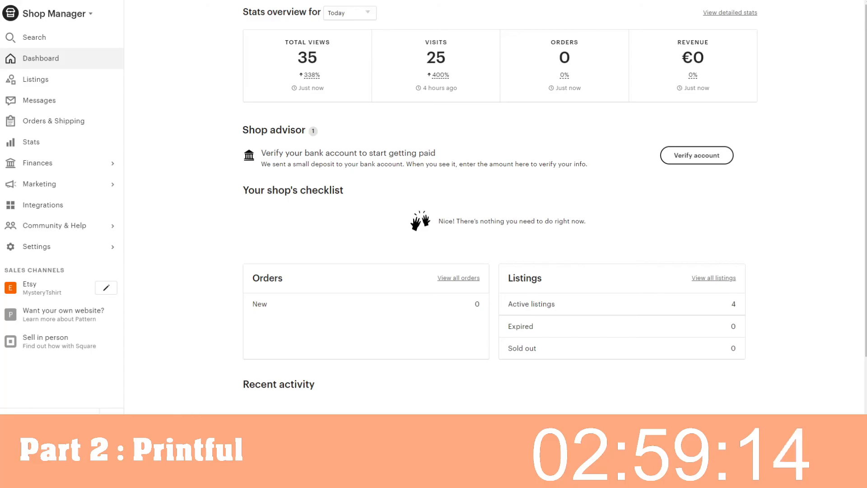
View the Shop Manager stats overview for Yesterday and switch it back to Today.
left_click(363, 14)
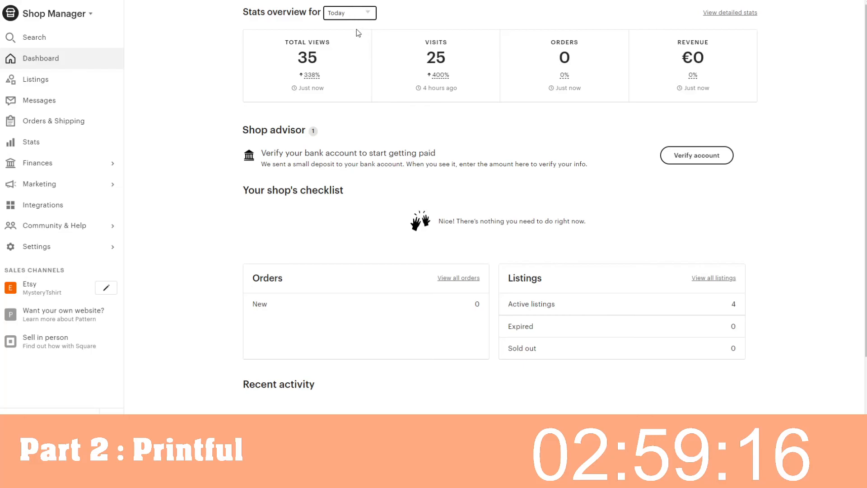
key("Down")
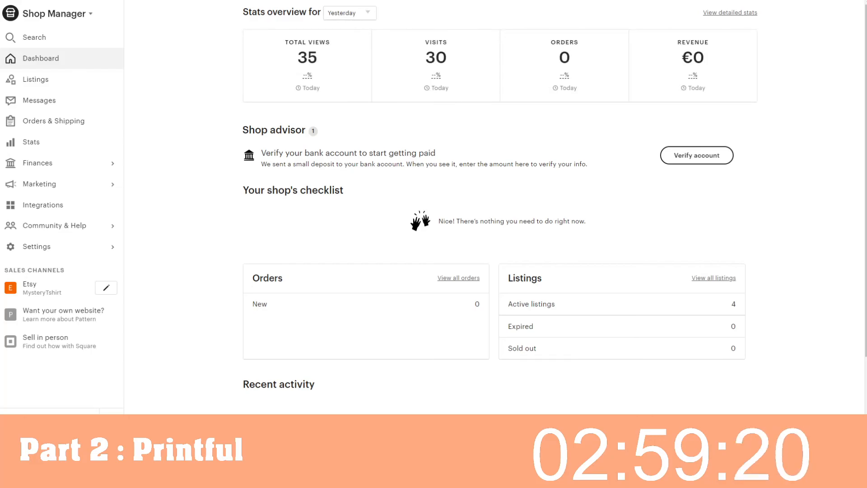
left_click(356, 16)
left_click(353, 25)
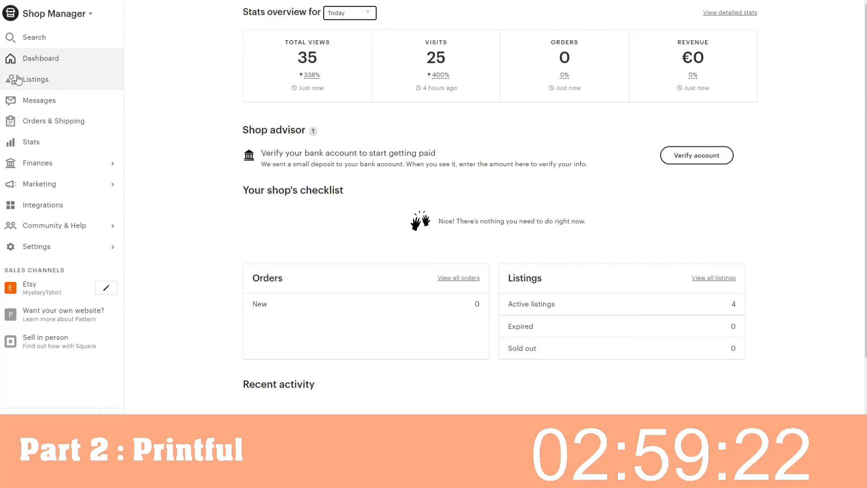
Look over the shop's active listings, return to the dashboard and compare another stats period with Today.
left_click(67, 64)
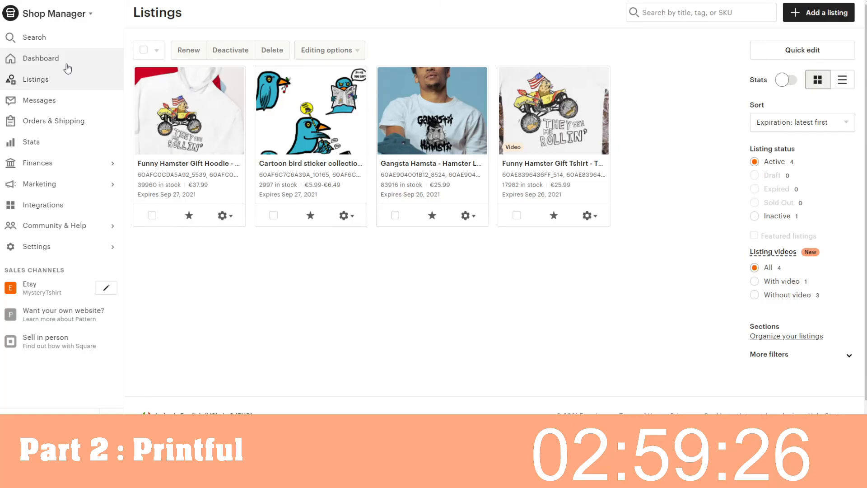
left_click(67, 68)
left_click(354, 15)
left_click(345, 39)
left_click(353, 16)
left_click(345, 28)
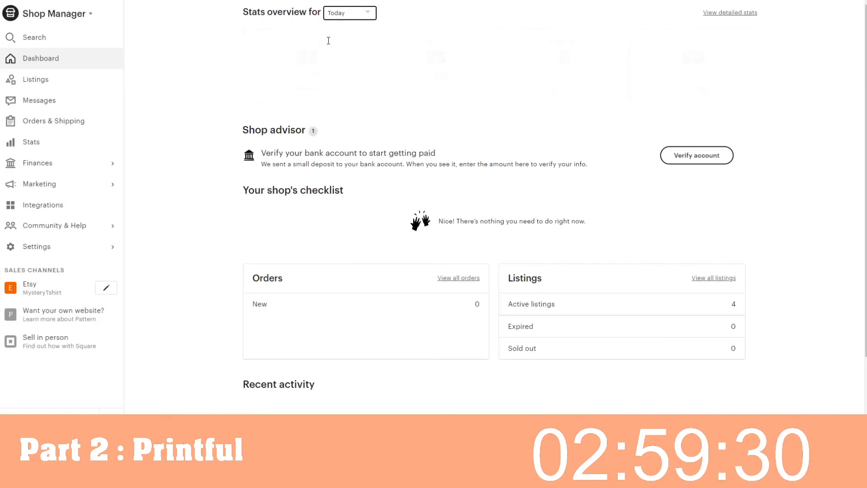